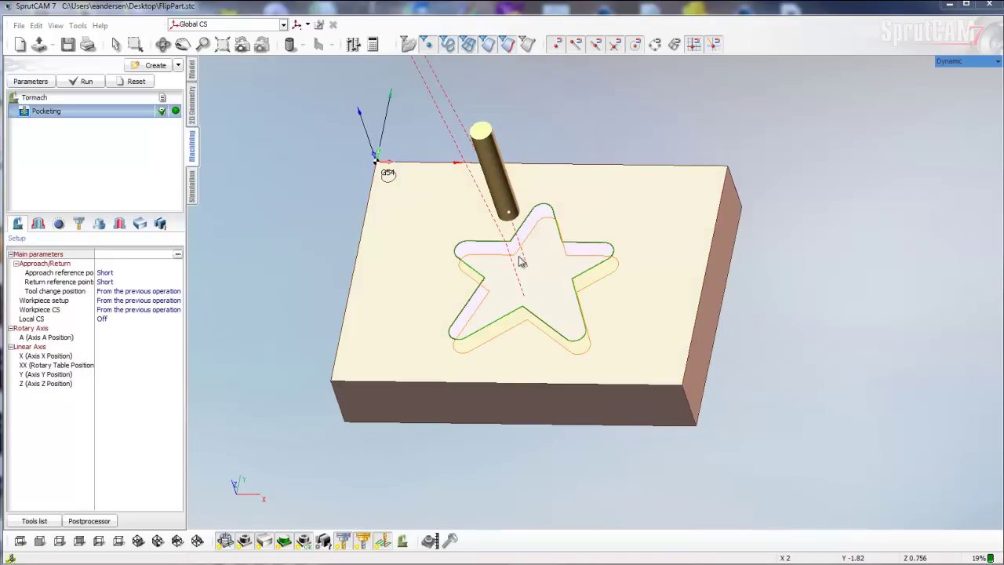
Select the star pocket outline and simulate its cut.
{"action": "left_click", "coordinate": [451, 253]}
{"action": "left_click", "coordinate": [192, 186]}
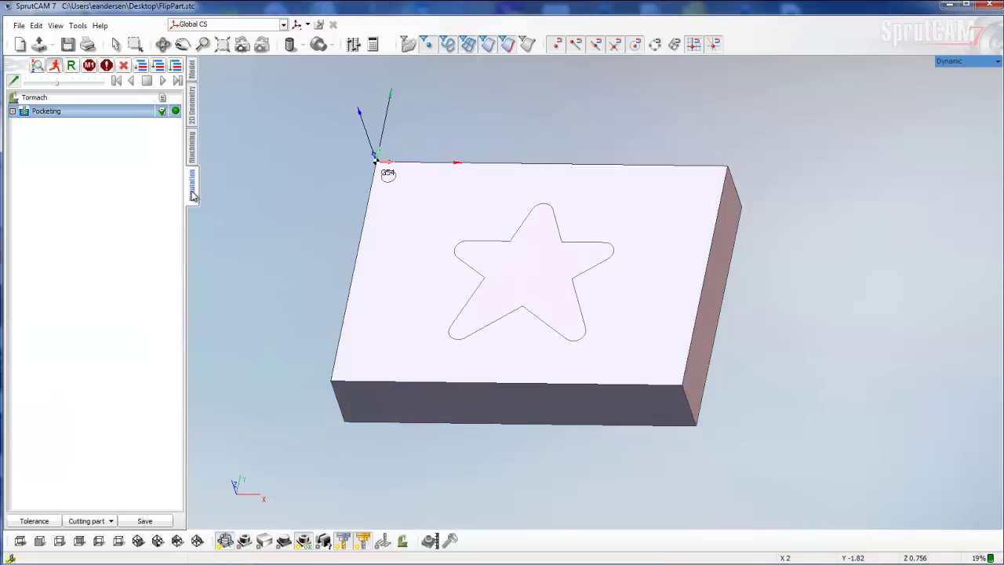
{"action": "left_click", "coordinate": [164, 82]}
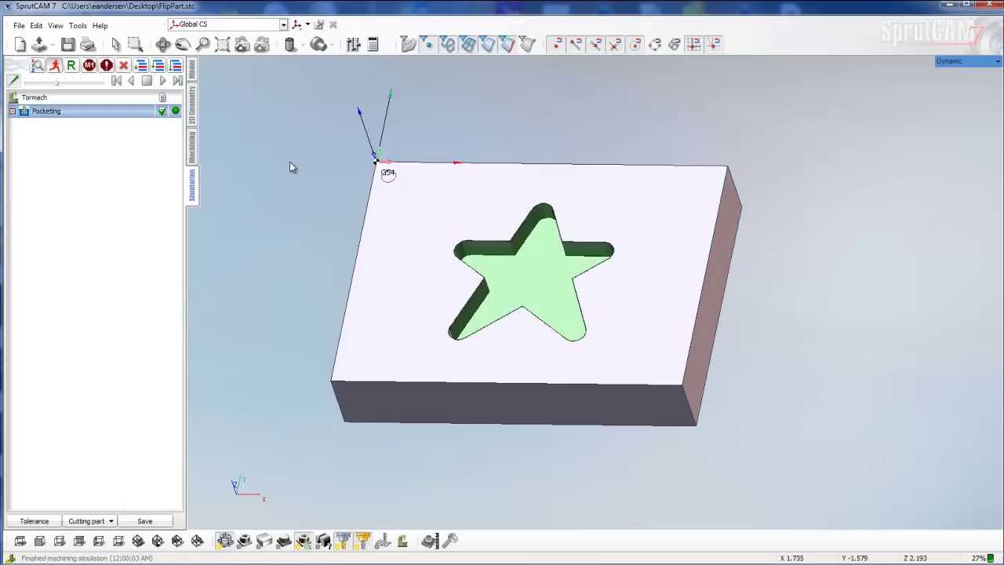
Back in machining, pan the view toward the block's back side and save the project.
{"action": "left_click", "coordinate": [193, 149]}
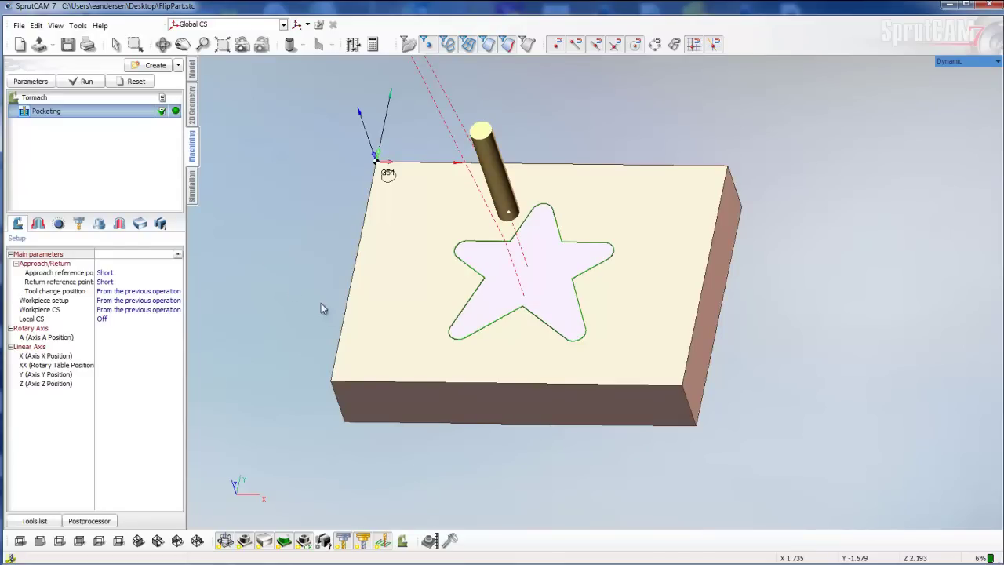
{"action": "middle_click_drag", "start_coordinate": [308, 311], "coordinate": [449, 206]}
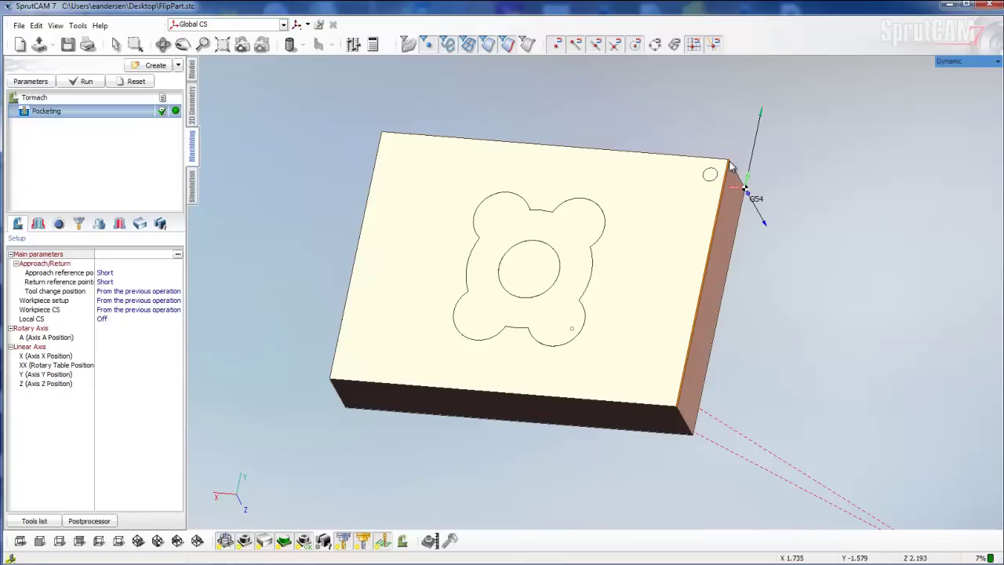
{"action": "key", "text": "ctrl+s"}
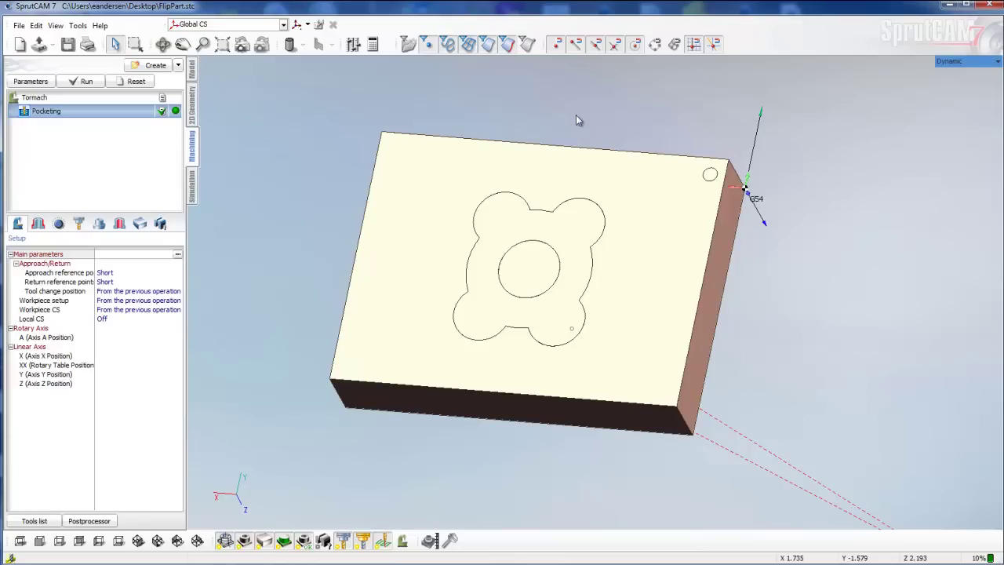
Create Local CS1 at the block's top-right corner, X along the top edge, then Y.
{"action": "left_click", "coordinate": [307, 25]}
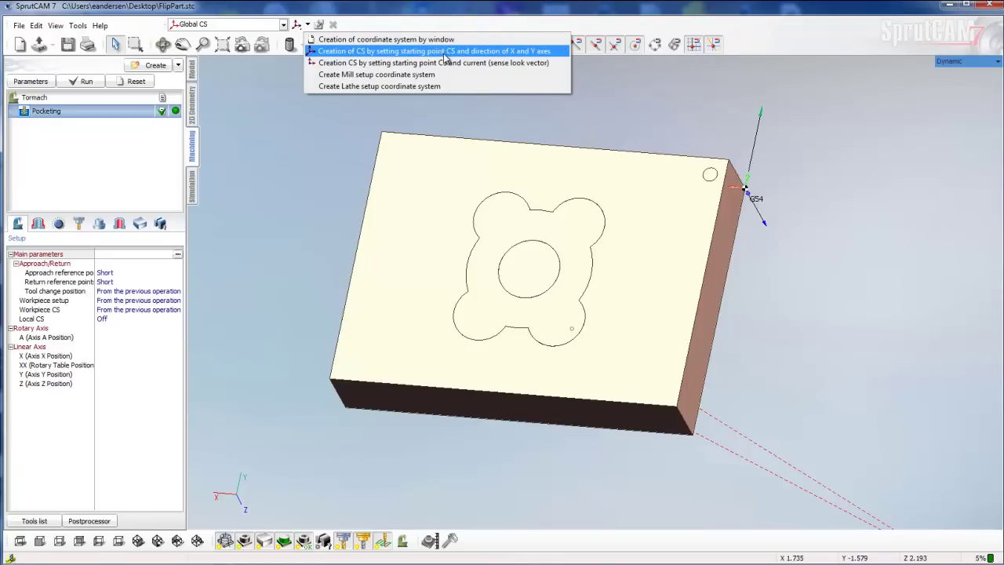
{"action": "left_click", "coordinate": [538, 51]}
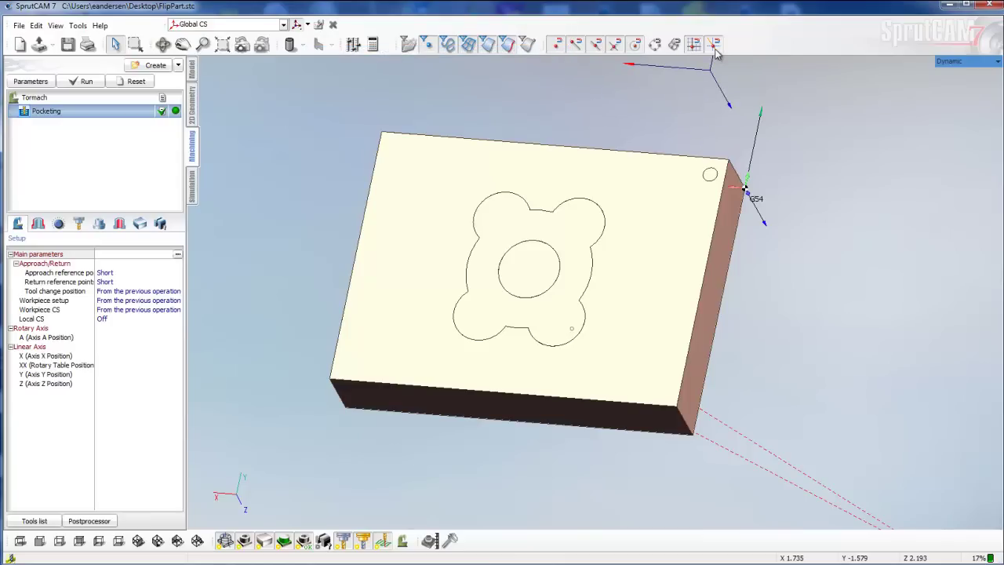
{"action": "left_click", "coordinate": [729, 162]}
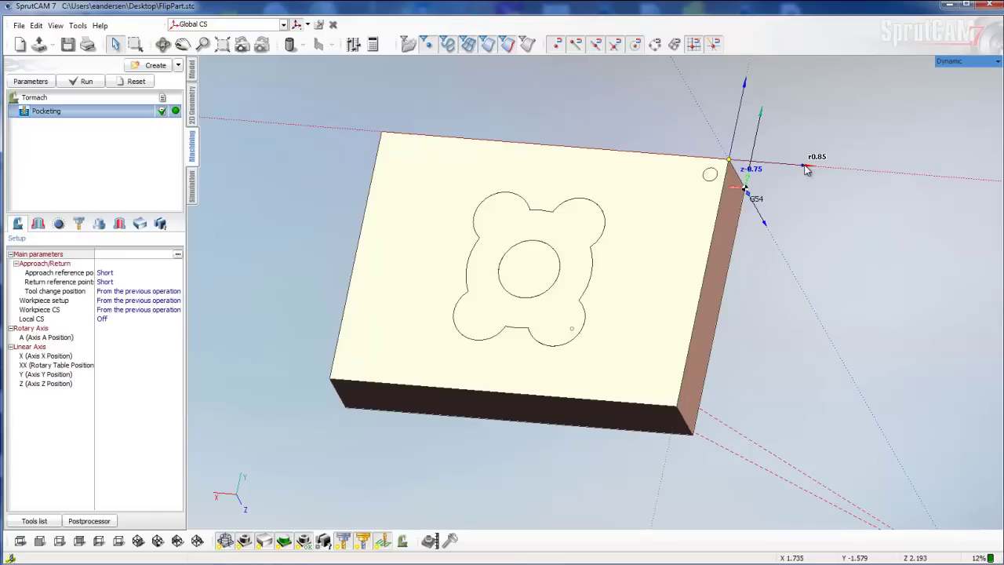
{"action": "left_click", "coordinate": [804, 166]}
{"action": "left_click", "coordinate": [740, 102]}
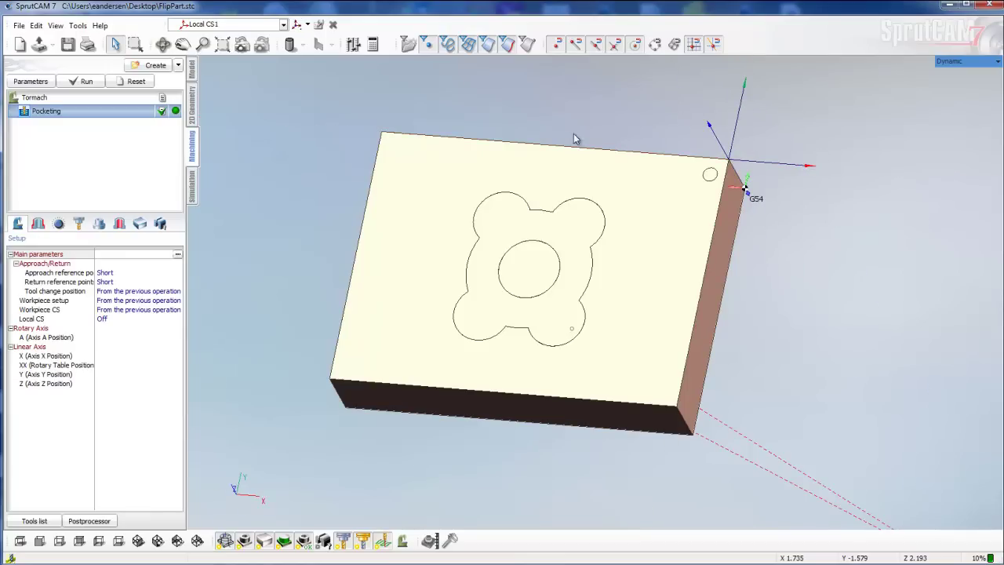
{"action": "mouse_move", "coordinate": [580, 133]}
{"action": "middle_mouse_down"}
{"action": "mouse_move", "coordinate": [588, 139]}
{"action": "mouse_move", "coordinate": [573, 119]}
{"action": "mouse_move", "coordinate": [591, 143]}
{"action": "middle_mouse_up"}
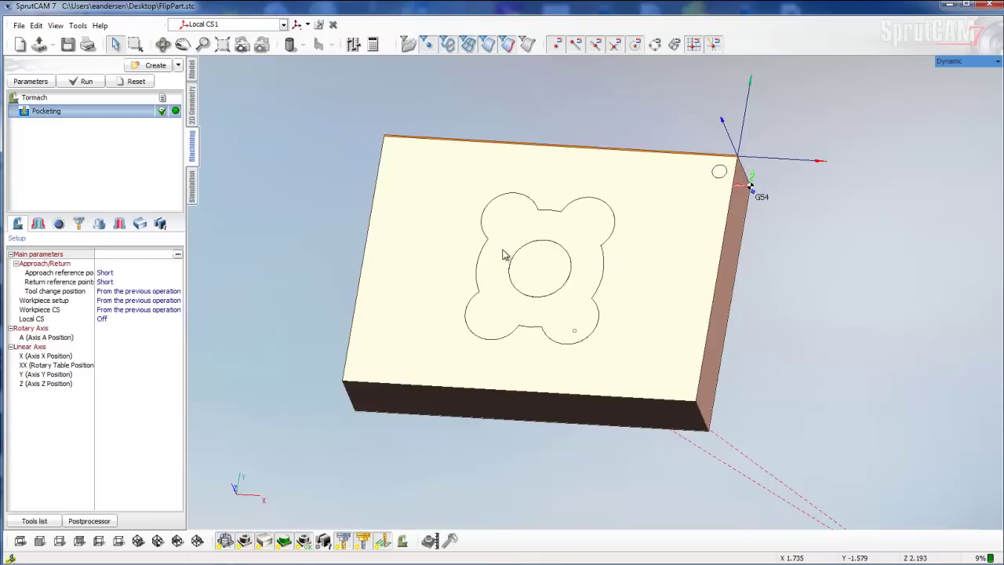
Copy and paste the Pocketing operation to create Pocketing2.
{"action": "right_click", "coordinate": [63, 116]}
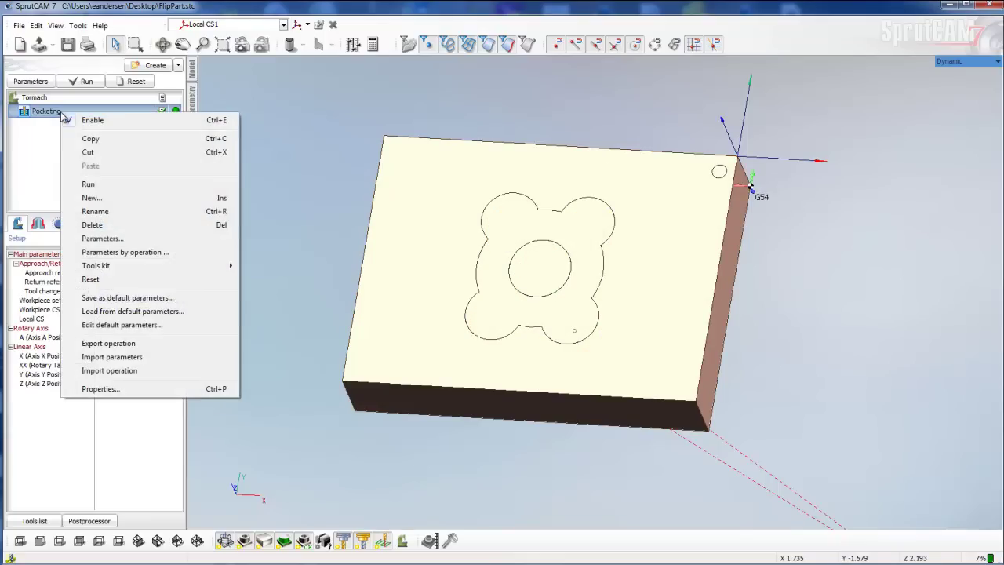
{"action": "left_click", "coordinate": [93, 138]}
{"action": "right_click", "coordinate": [74, 112]}
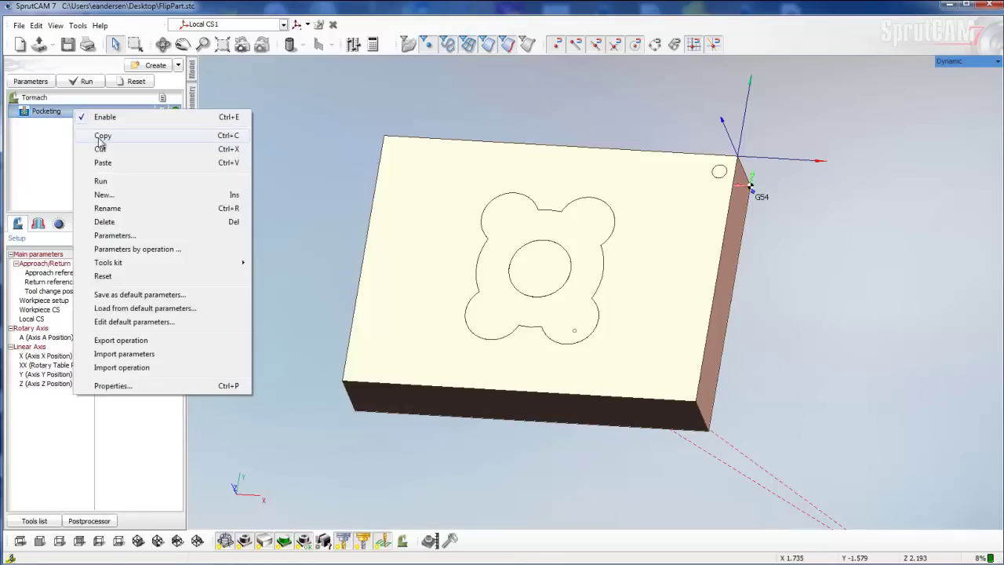
{"action": "left_click", "coordinate": [107, 161]}
Clear the star chain from Pocketing2's job curves.
{"action": "left_click", "coordinate": [53, 125]}
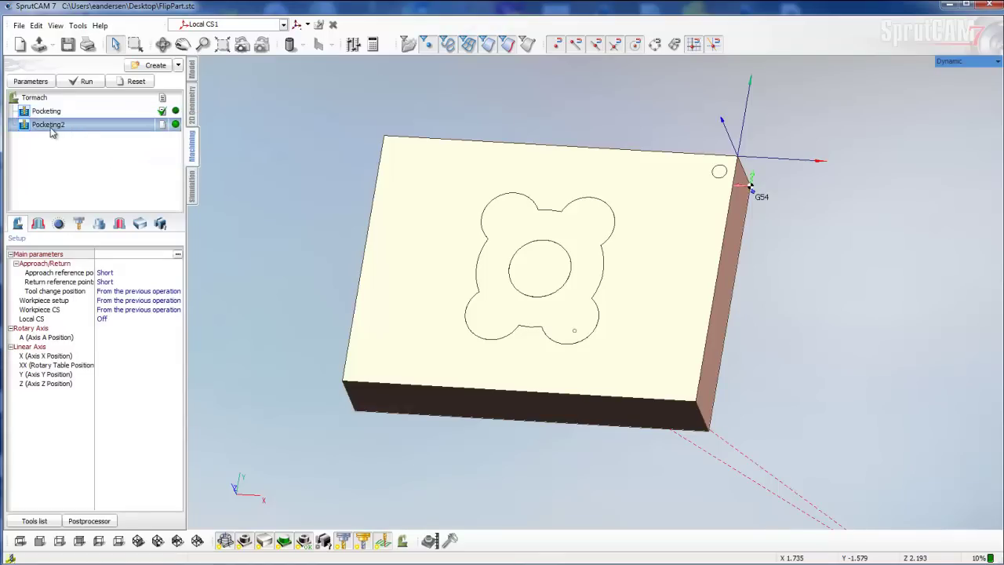
{"action": "left_click", "coordinate": [37, 224]}
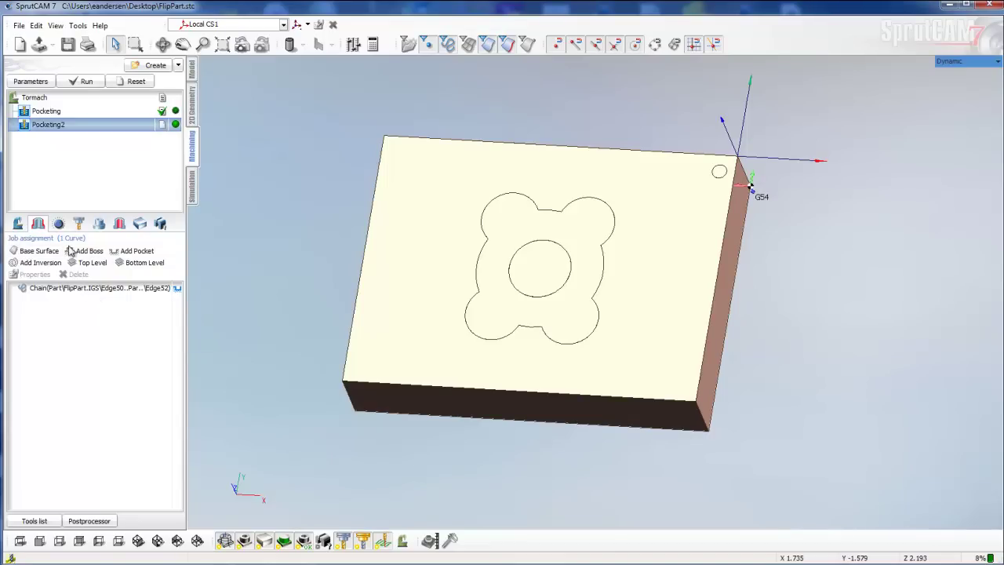
{"action": "right_click", "coordinate": [98, 287]}
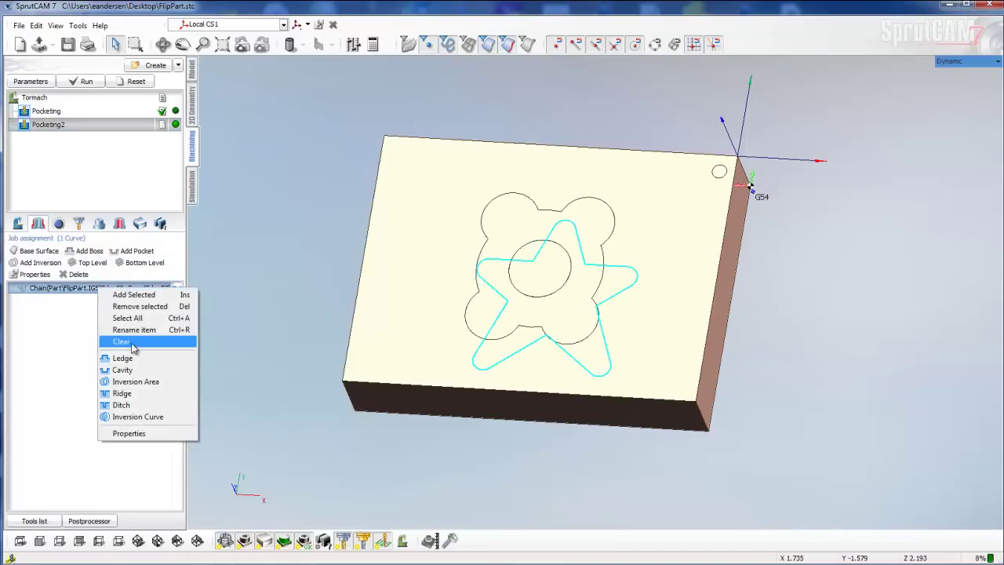
{"action": "left_click", "coordinate": [121, 341]}
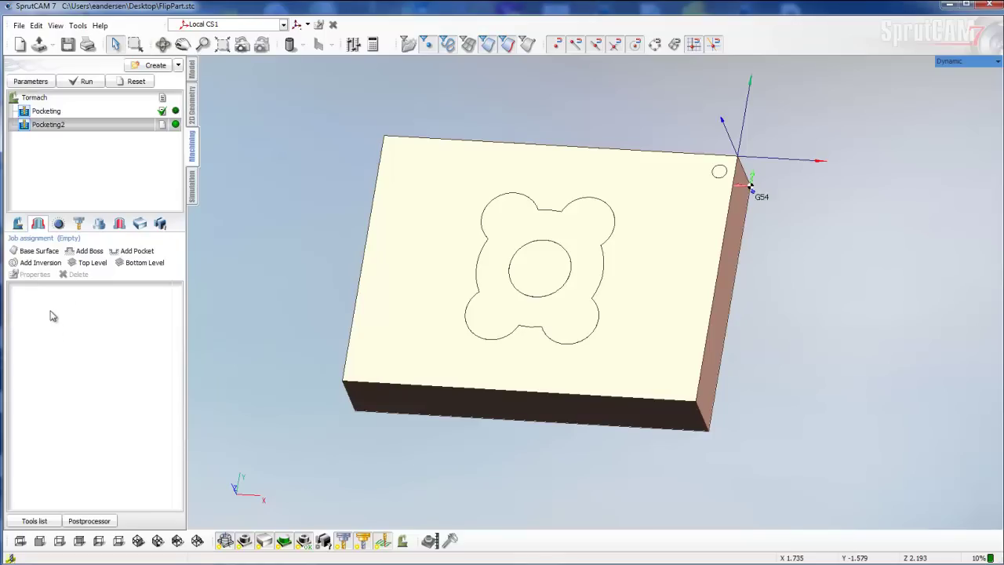
Set the block's top face as Pocketing2's base surface.
{"action": "left_click", "coordinate": [36, 251]}
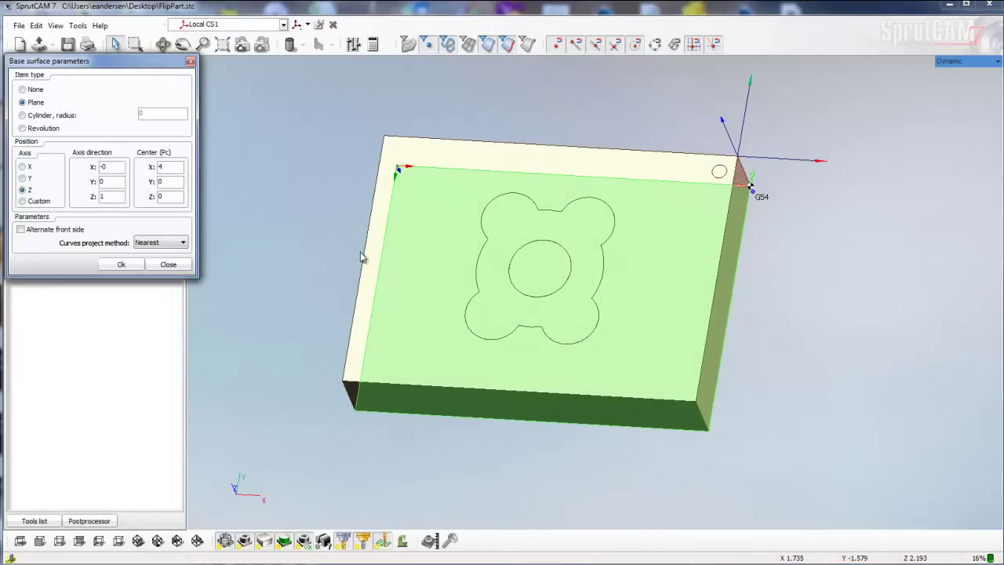
{"action": "left_click", "coordinate": [402, 157]}
{"action": "left_click", "coordinate": [408, 167]}
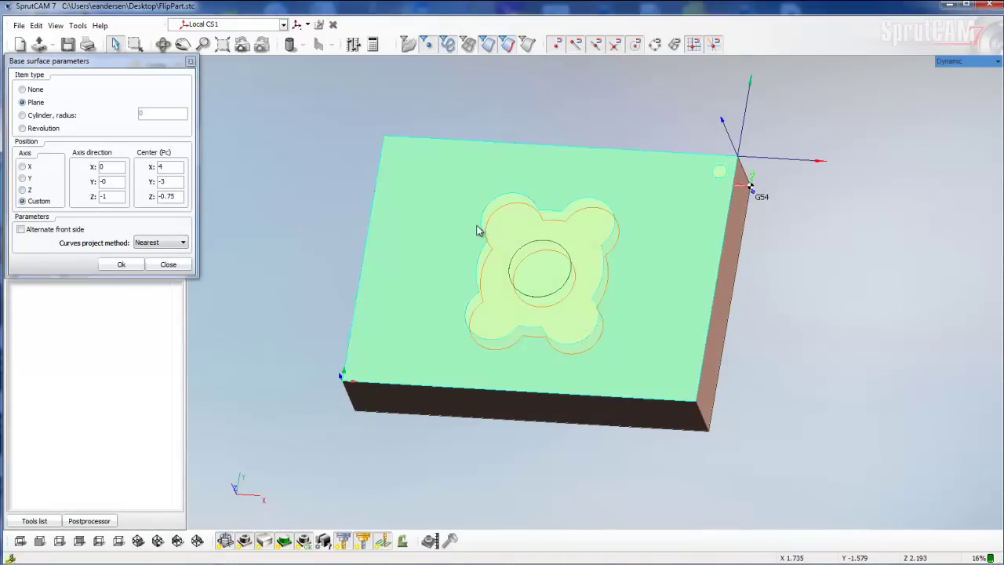
{"action": "left_click", "coordinate": [122, 264]}
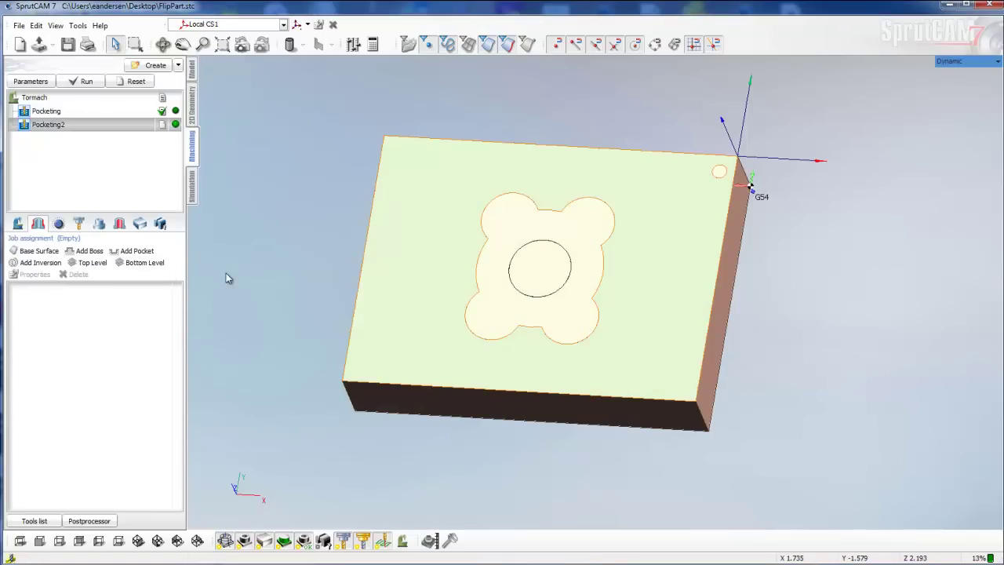
Chain the flower contour's arcs and segments and assign it as a pocket curve.
{"action": "left_click", "coordinate": [307, 210]}
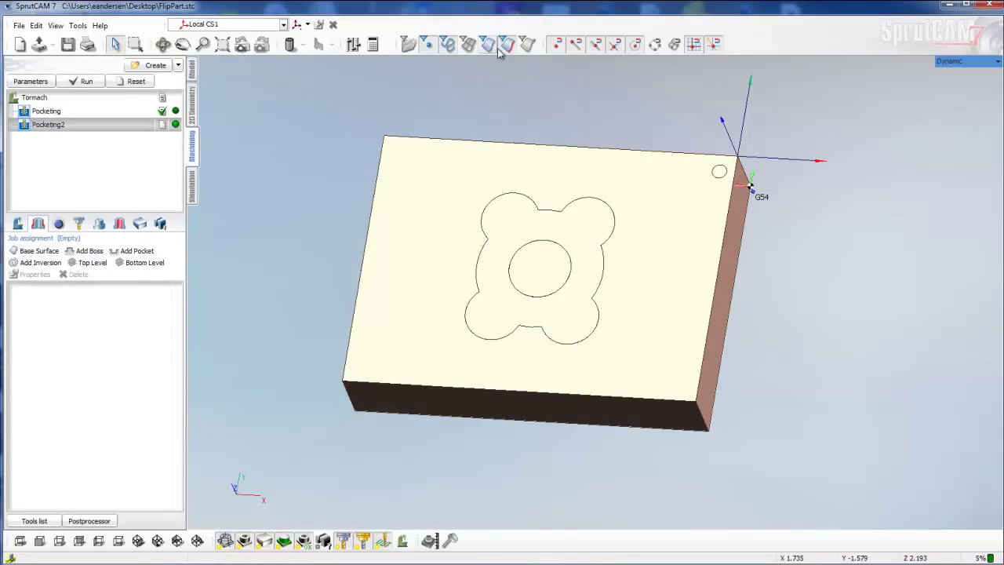
{"action": "left_click", "coordinate": [527, 328]}
{"action": "left_click", "coordinate": [514, 331]}
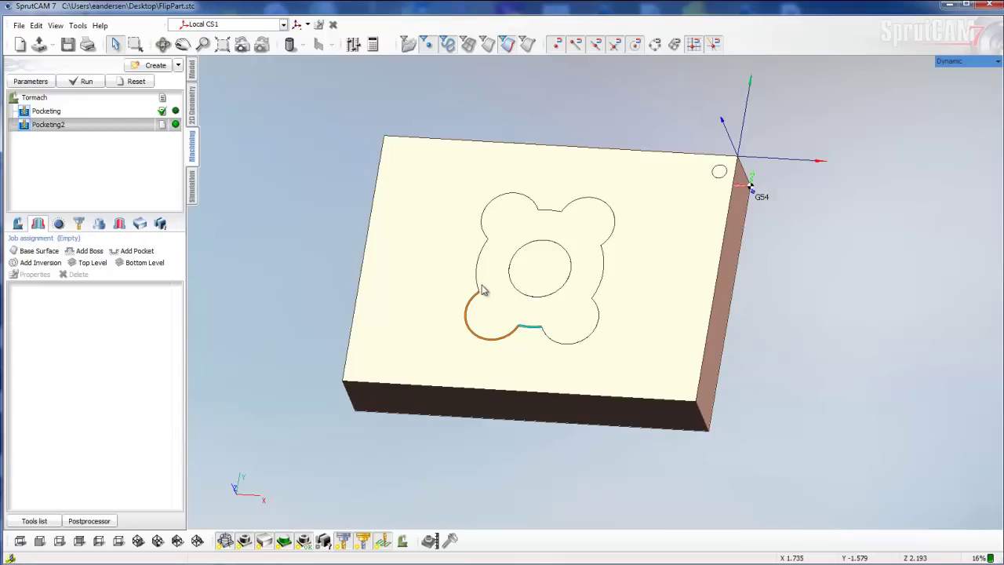
{"action": "left_click", "coordinate": [478, 249]}
{"action": "left_click", "coordinate": [486, 237]}
{"action": "left_click", "coordinate": [550, 210]}
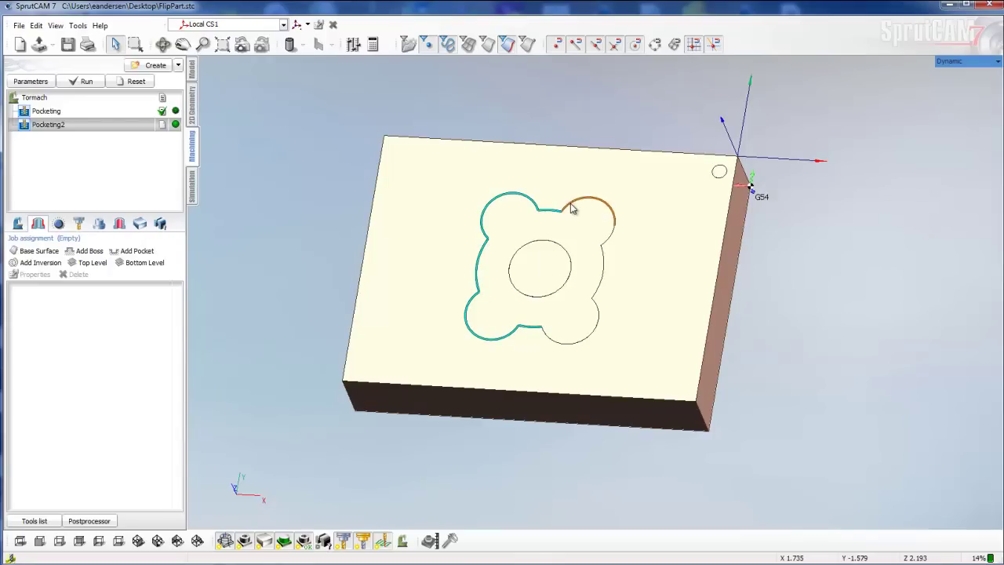
{"action": "left_click", "coordinate": [592, 219]}
{"action": "left_click", "coordinate": [601, 289]}
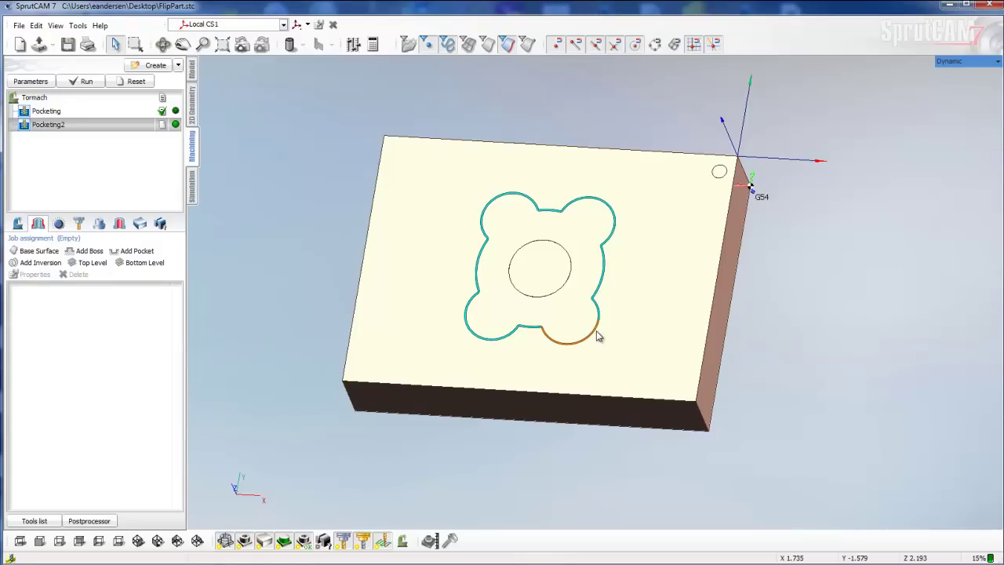
{"action": "left_click", "coordinate": [598, 336]}
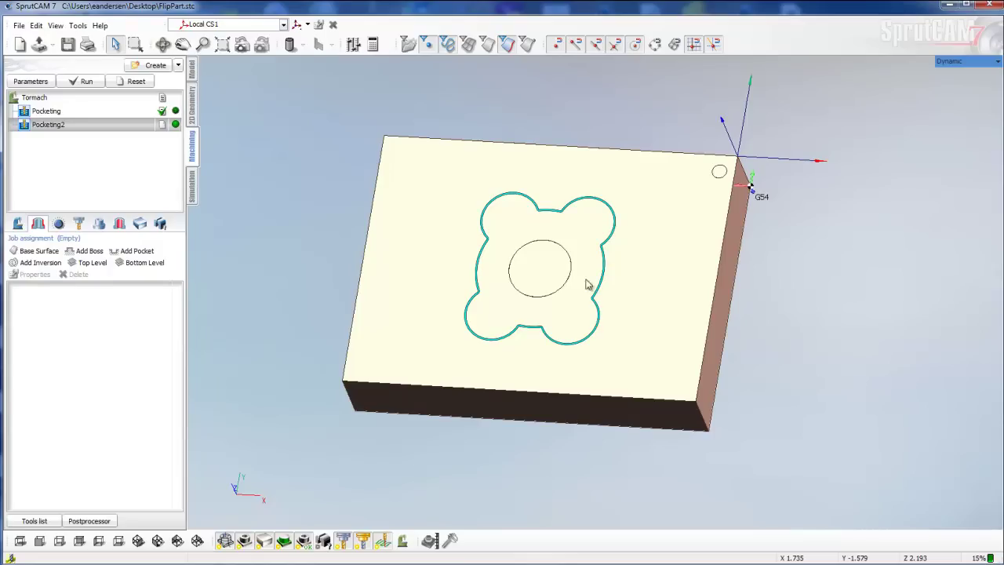
{"action": "left_click", "coordinate": [135, 251]}
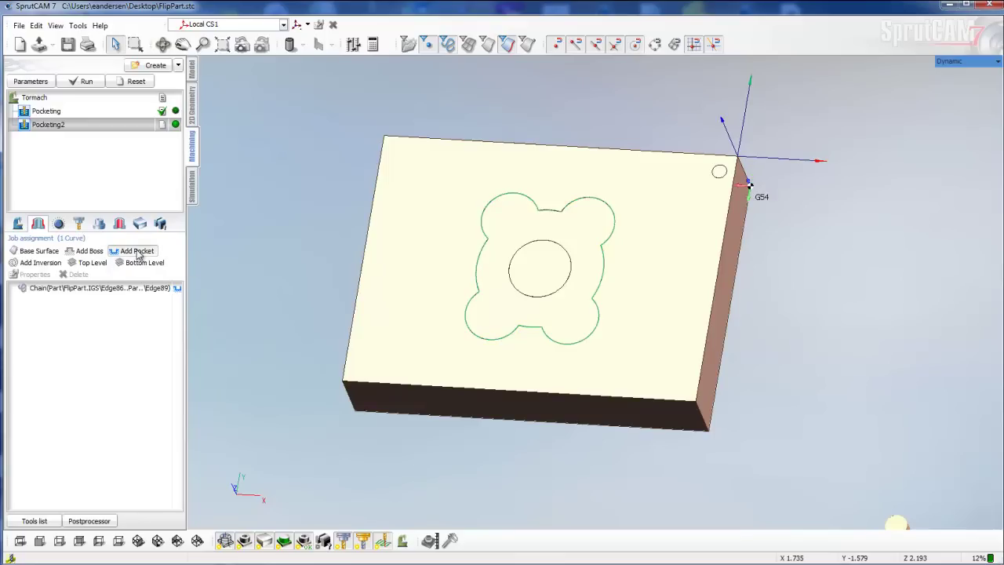
Assign the inner circle as a boss and inspect the part.
{"action": "left_click", "coordinate": [556, 295]}
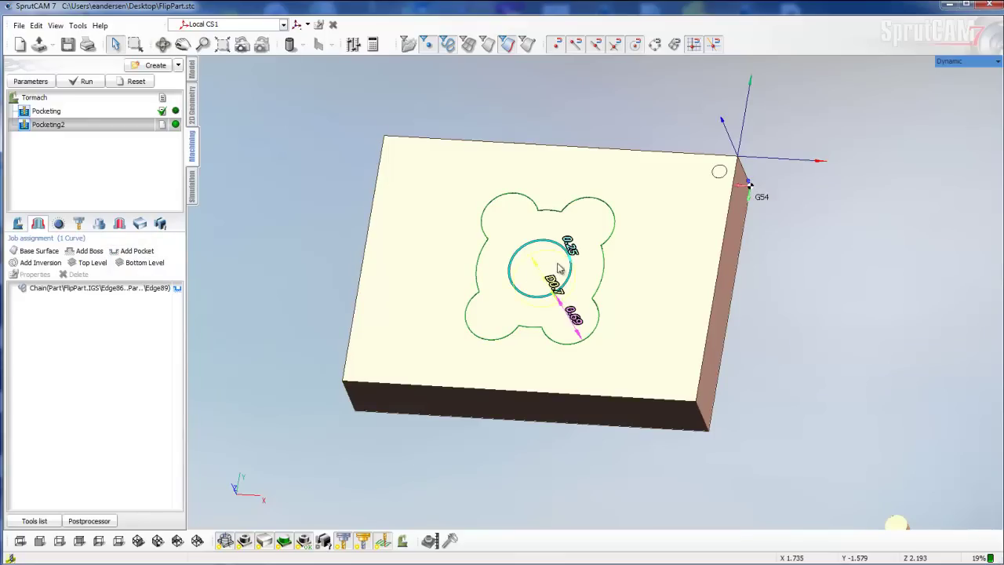
{"action": "left_click", "coordinate": [90, 252]}
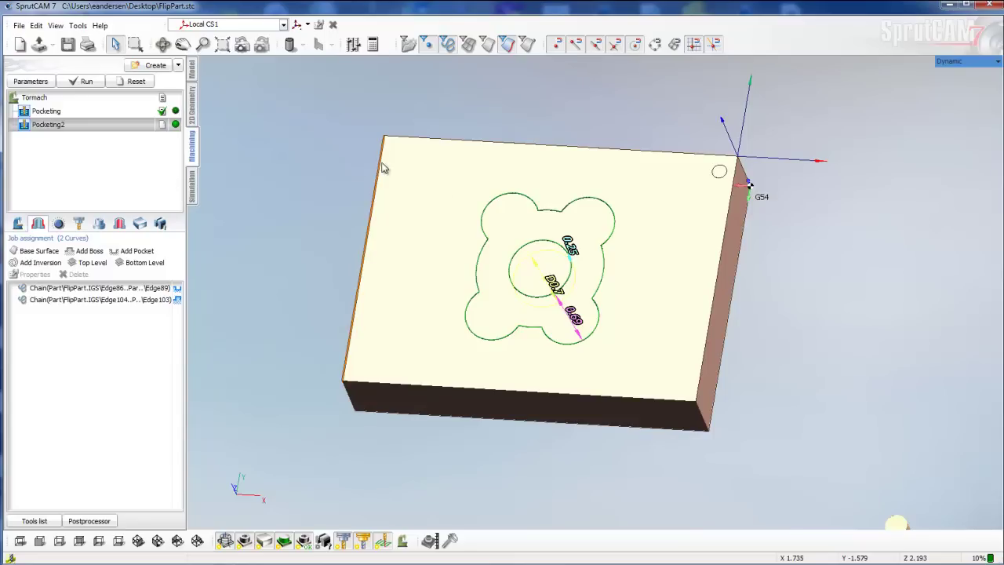
{"action": "scroll", "coordinate": [626, 370], "scroll_direction": "down", "scroll_amount": 1}
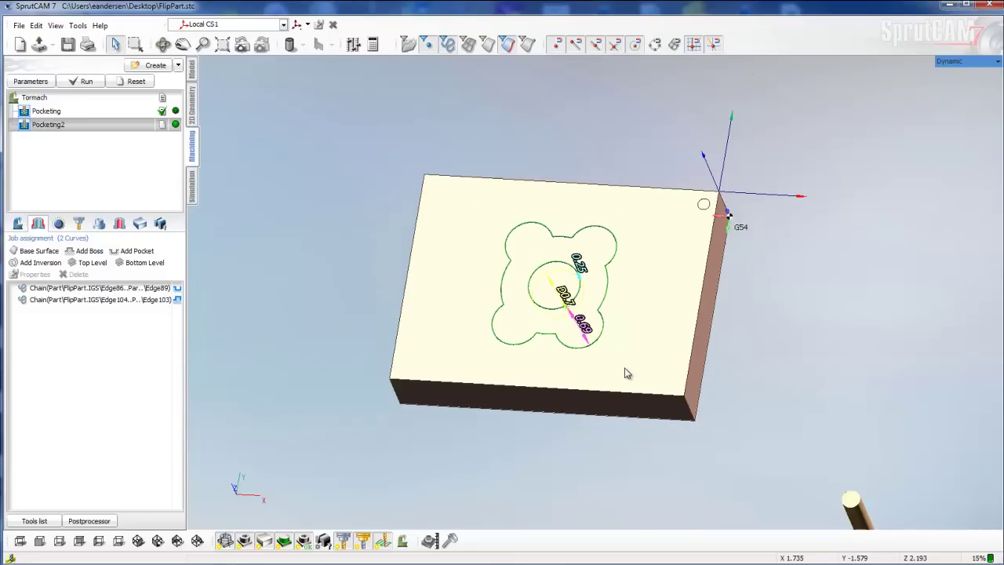
{"action": "middle_click_drag", "start_coordinate": [627, 373], "coordinate": [601, 320]}
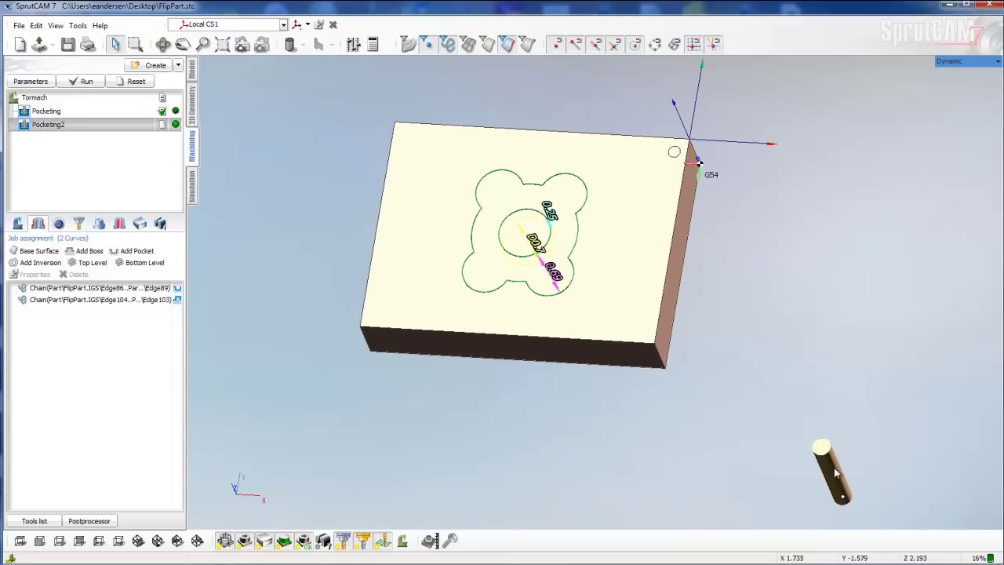
{"action": "middle_click_drag", "start_coordinate": [782, 432], "coordinate": [800, 442]}
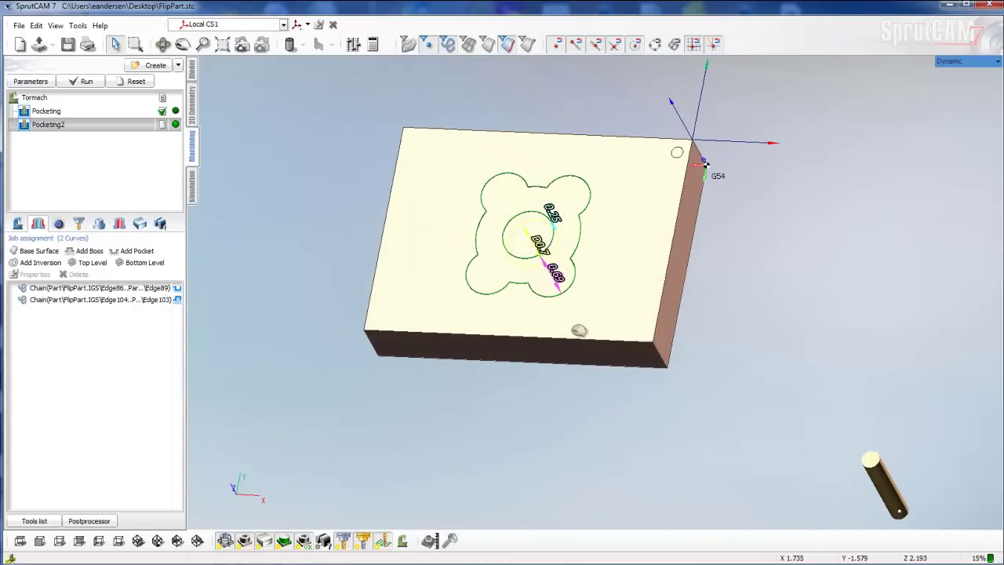
{"action": "scroll", "coordinate": [579, 329], "scroll_direction": "up", "scroll_amount": 4}
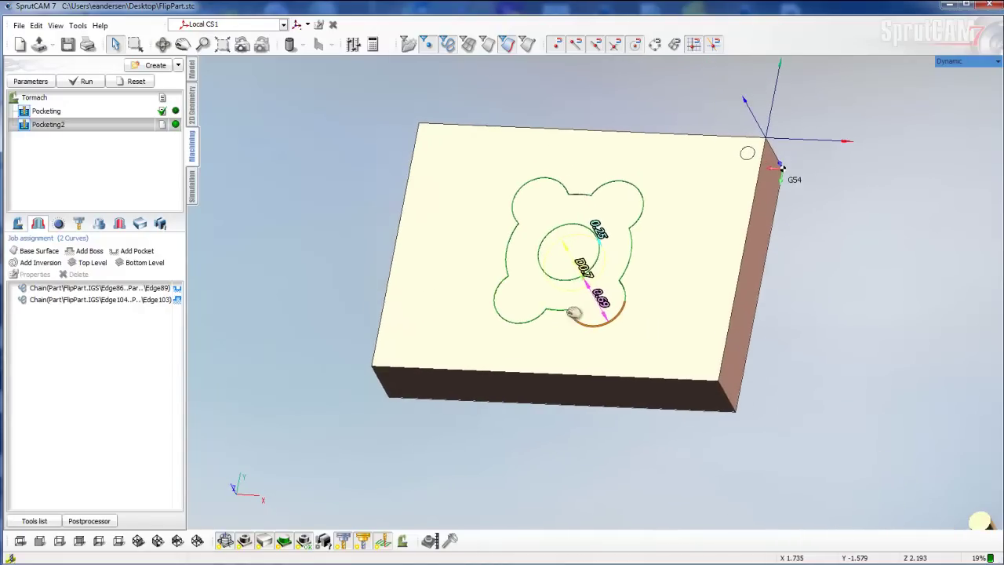
Set Pocketing2's workpiece setup base LCS to Local CS1.
{"action": "left_click", "coordinate": [18, 225]}
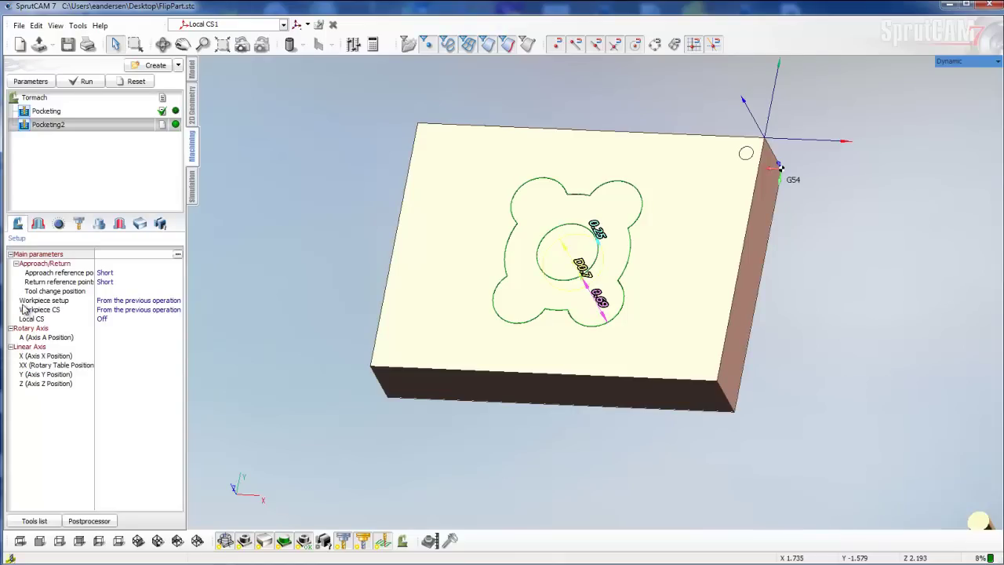
{"action": "left_click", "coordinate": [129, 301]}
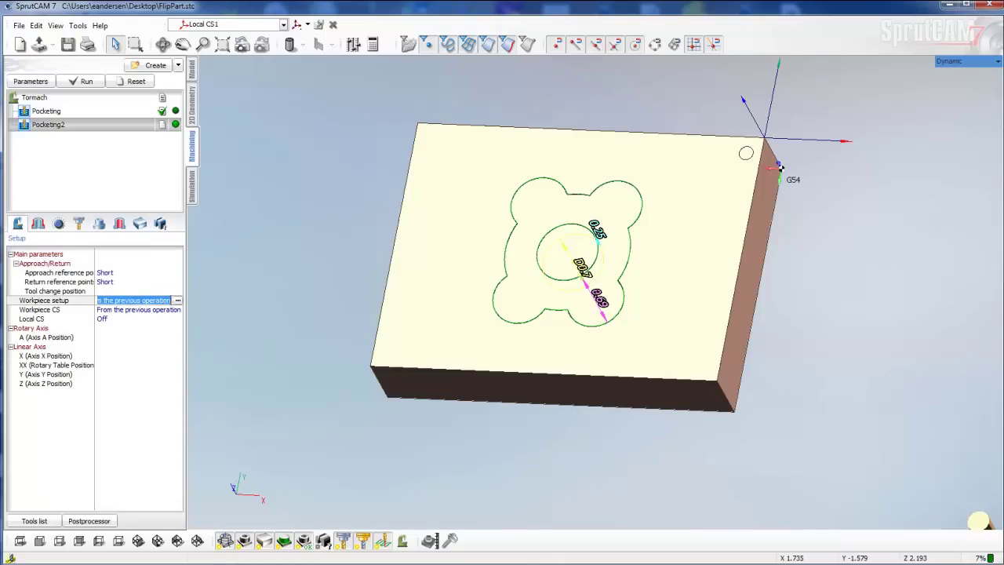
{"action": "left_click", "coordinate": [177, 301]}
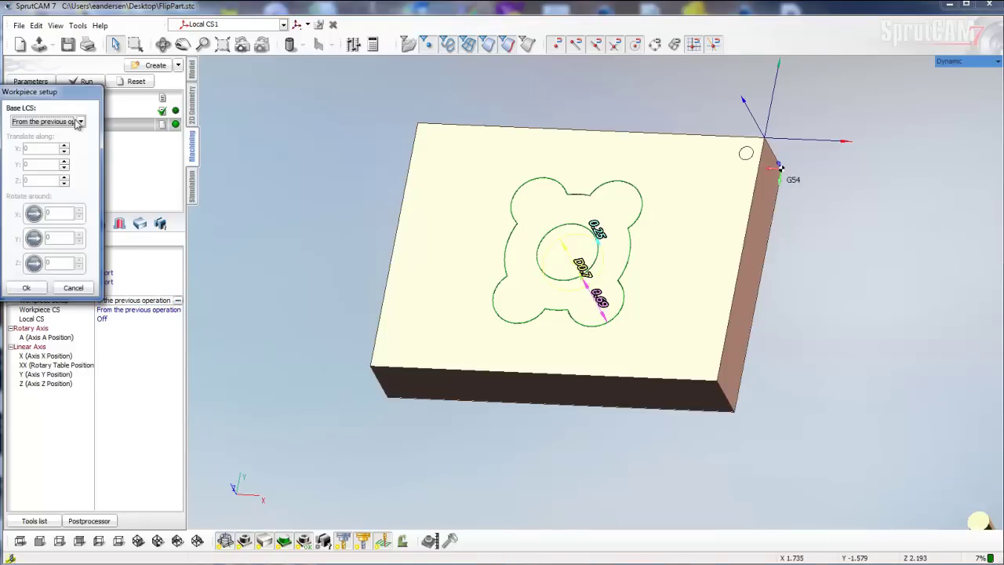
{"action": "left_click_drag", "start_coordinate": [51, 92], "coordinate": [70, 90]}
{"action": "left_click", "coordinate": [99, 120]}
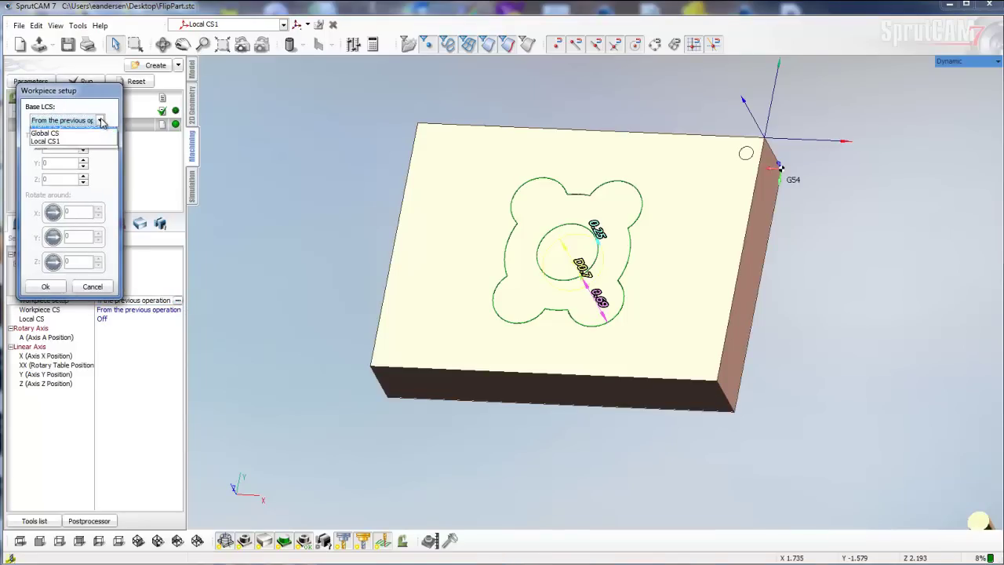
{"action": "left_click", "coordinate": [58, 147]}
{"action": "left_click", "coordinate": [52, 286]}
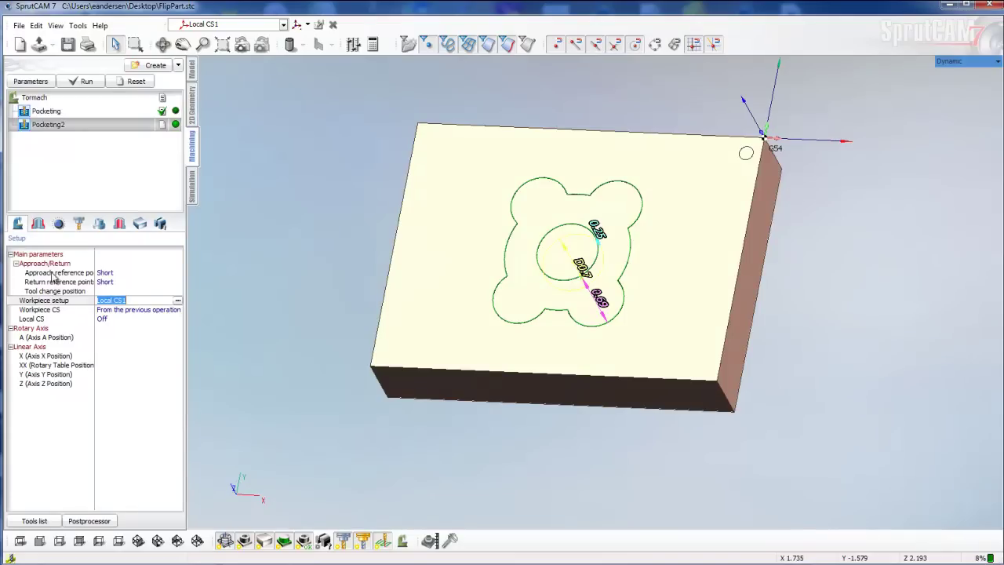
Assign the workpiece CS from Local CS1 with LCS number 55.
{"action": "left_click", "coordinate": [41, 314]}
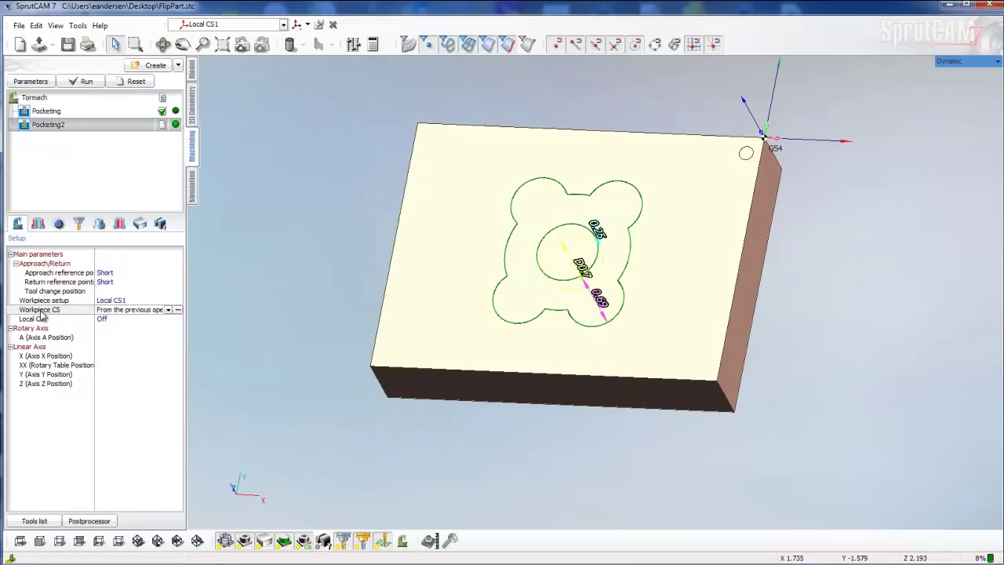
{"action": "left_click", "coordinate": [178, 310]}
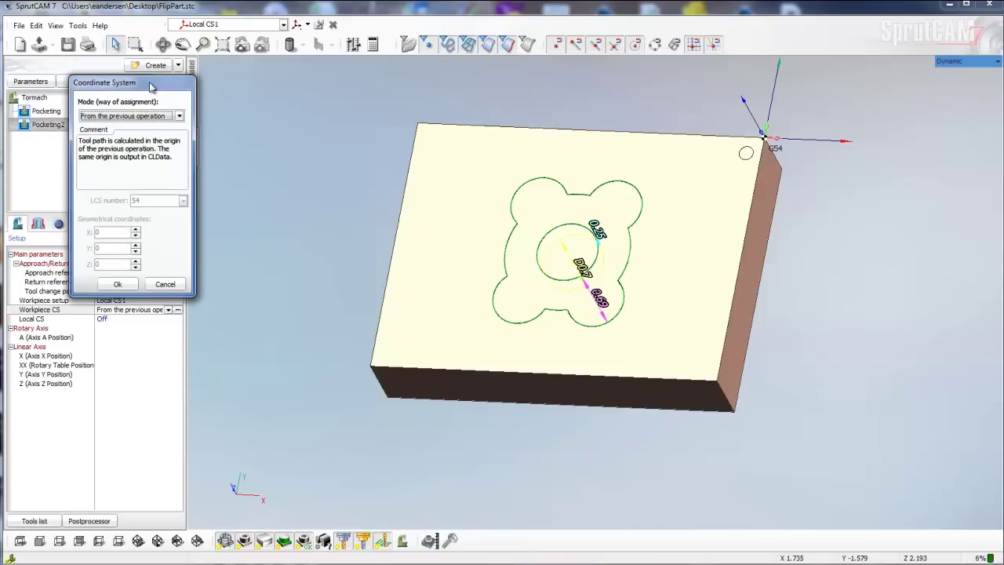
{"action": "left_click", "coordinate": [180, 116]}
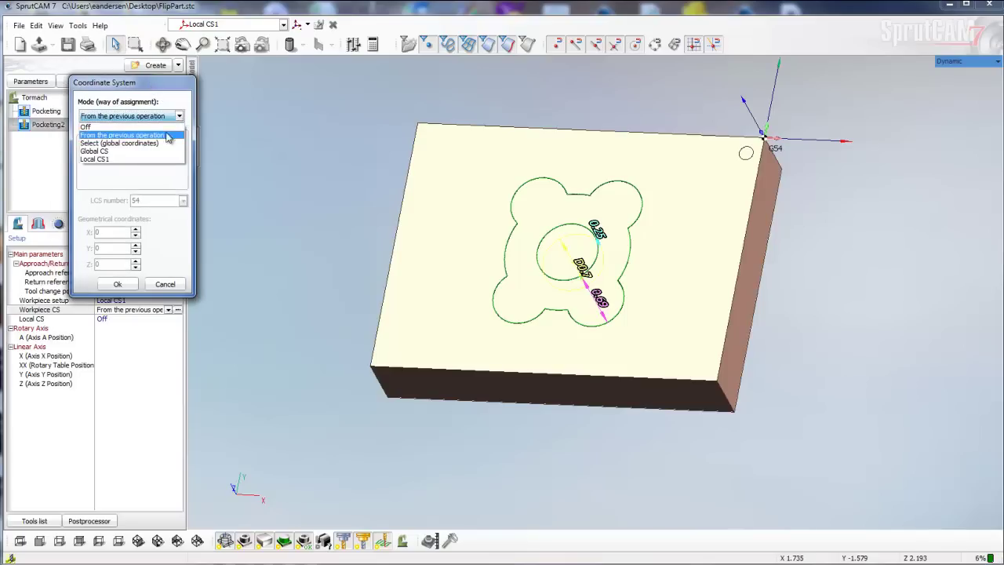
{"action": "left_click", "coordinate": [101, 160]}
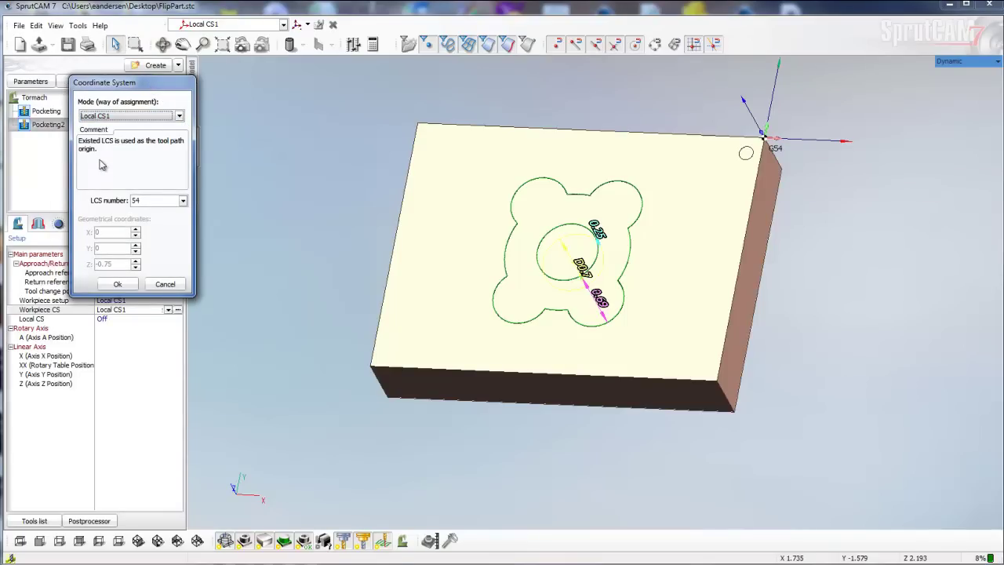
{"action": "left_click", "coordinate": [183, 200]}
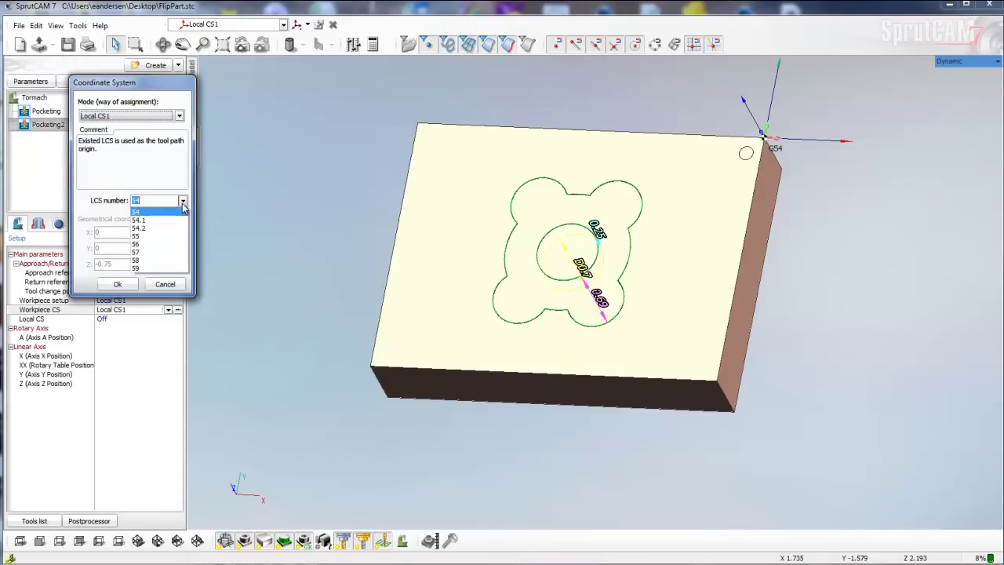
{"action": "left_click", "coordinate": [138, 239]}
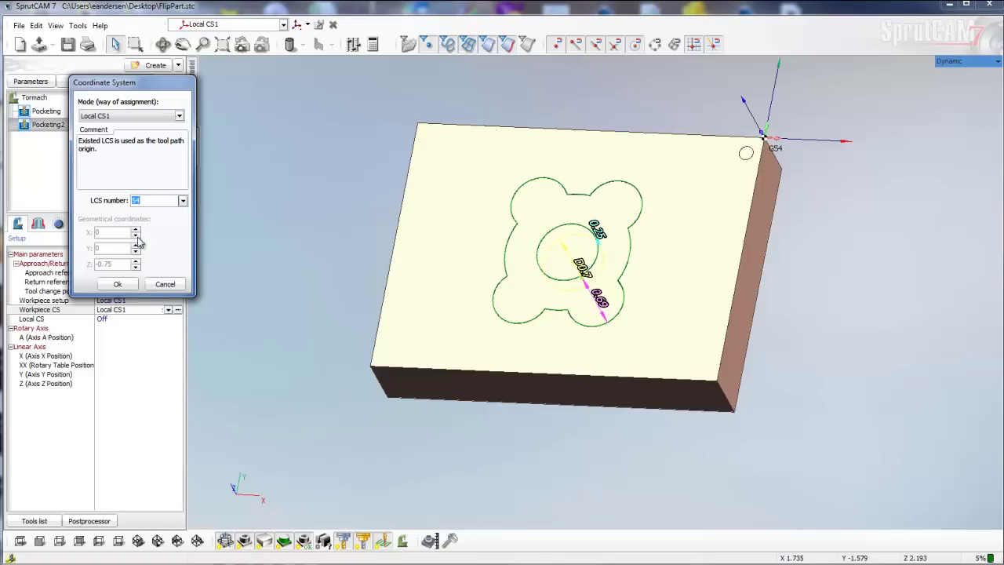
{"action": "left_click", "coordinate": [118, 283]}
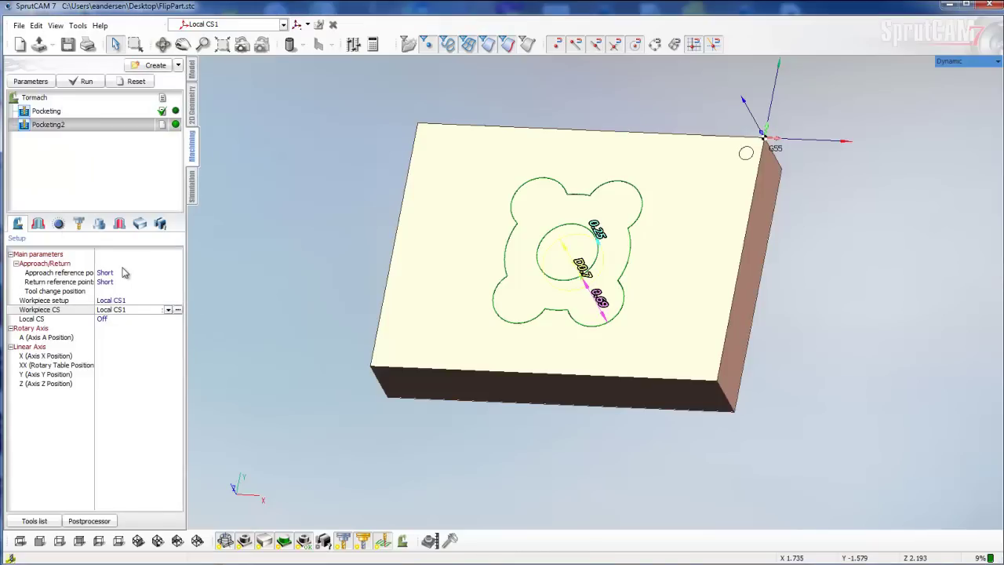
Set the operation's Local CS to Local CS1.
{"action": "left_click", "coordinate": [40, 320]}
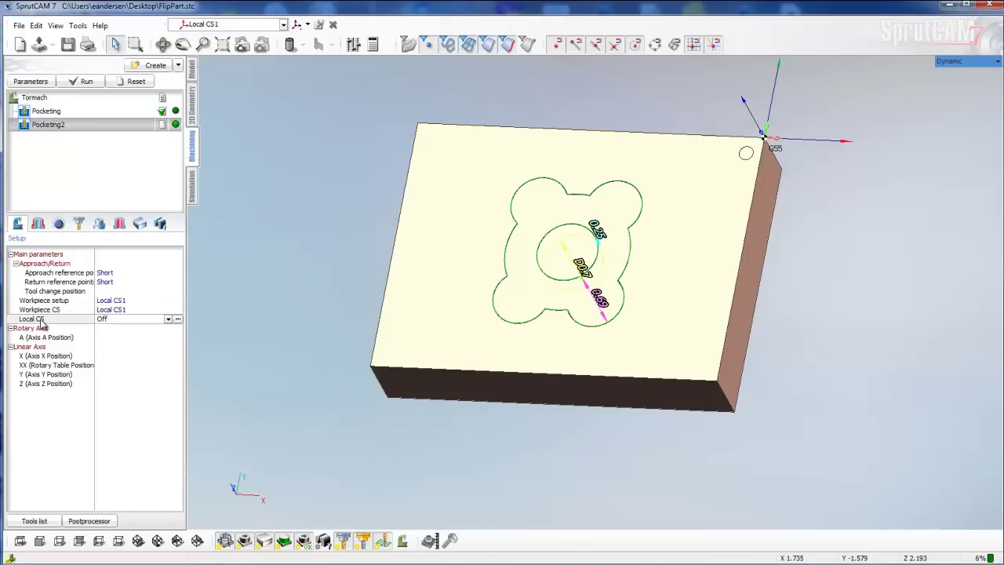
{"action": "left_click", "coordinate": [169, 322]}
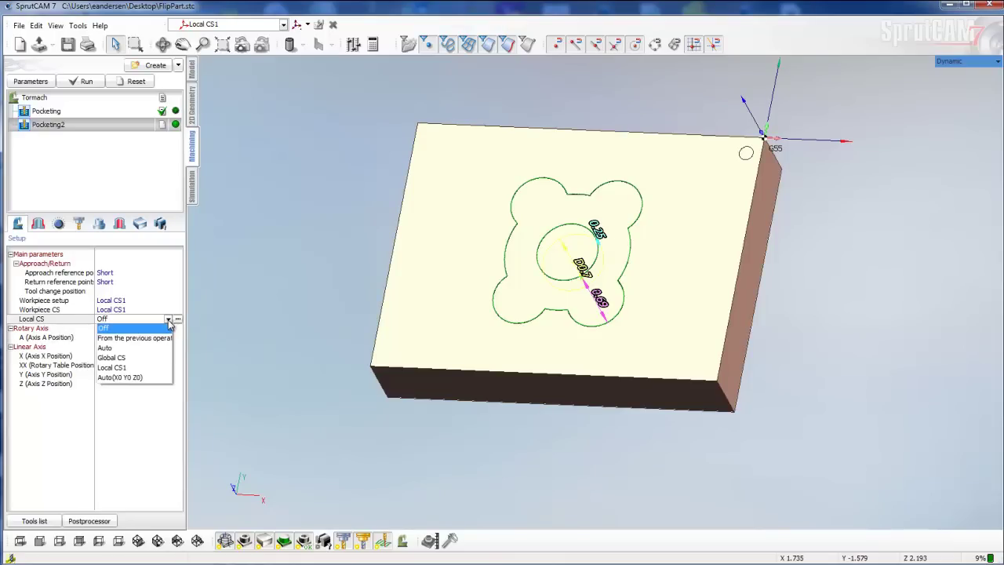
{"action": "left_click", "coordinate": [153, 368]}
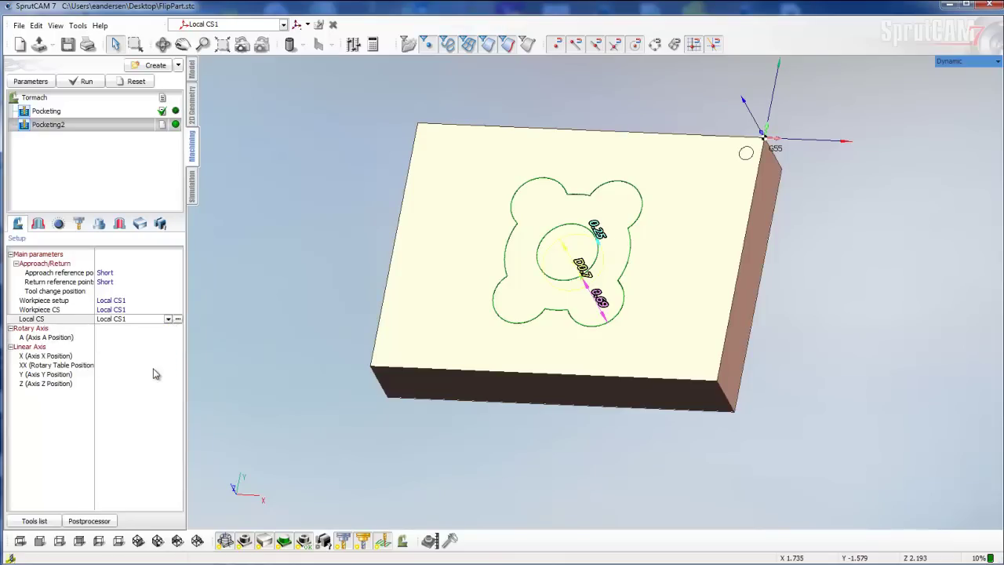
{"action": "left_click", "coordinate": [149, 300]}
{"action": "left_click", "coordinate": [99, 124]}
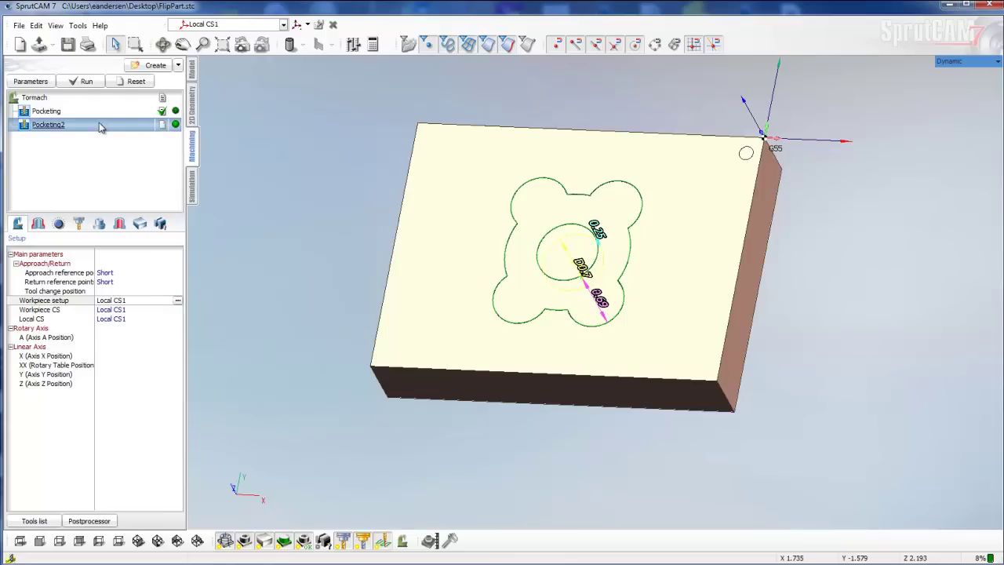
Calculate Pocketing2 and simulate the flower pocket cut around the inner boss.
{"action": "left_click", "coordinate": [87, 81]}
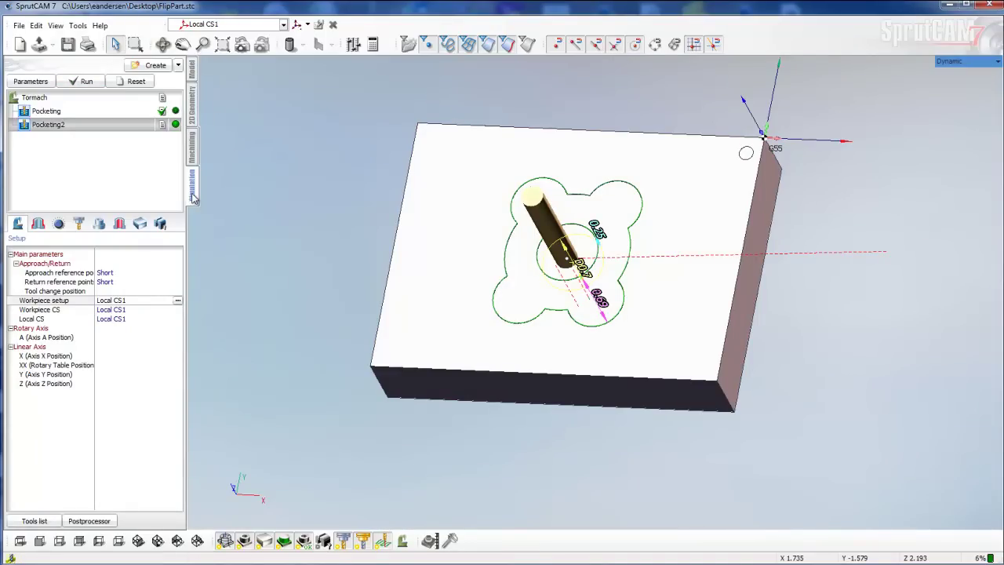
{"action": "left_click", "coordinate": [193, 196]}
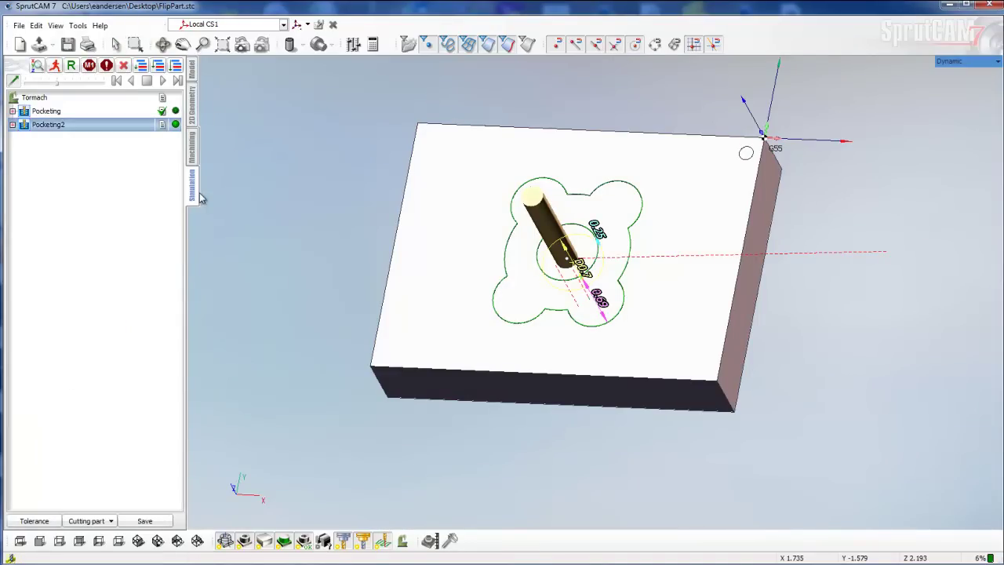
{"action": "left_click", "coordinate": [163, 81]}
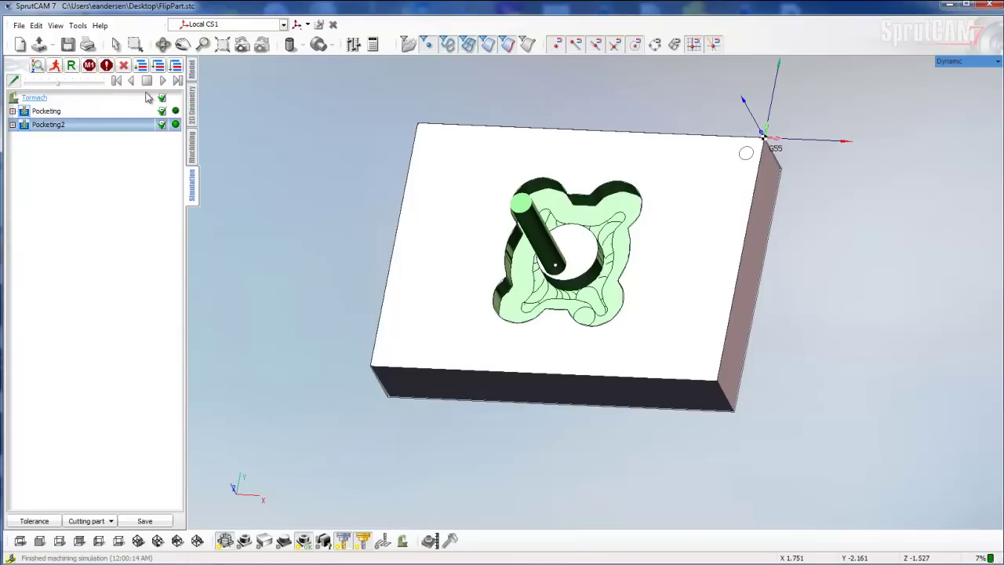
{"action": "left_click", "coordinate": [199, 141]}
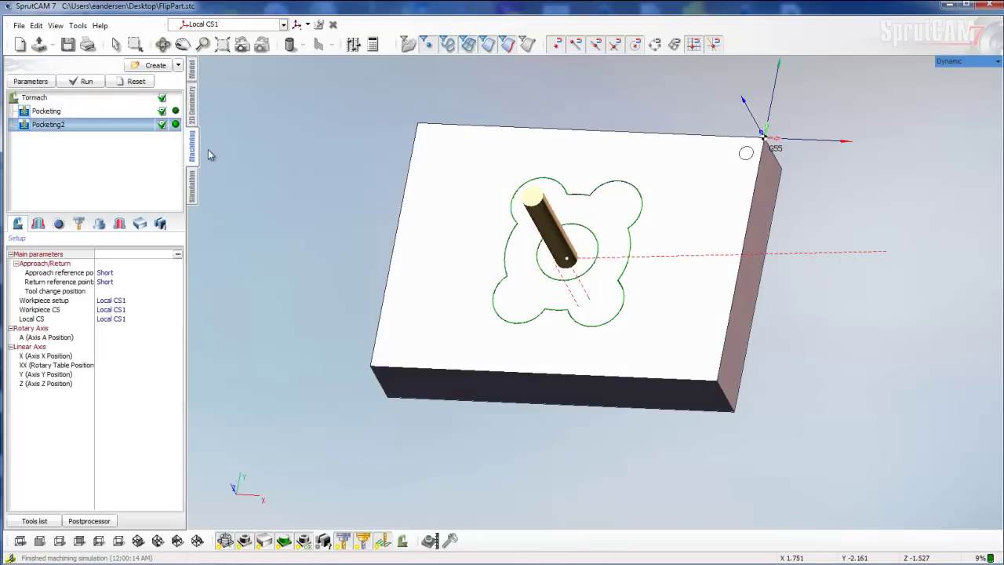
In NC program generation, choose the PCNCMasterPostRev1.1 postprocessor.
{"action": "left_click", "coordinate": [194, 149]}
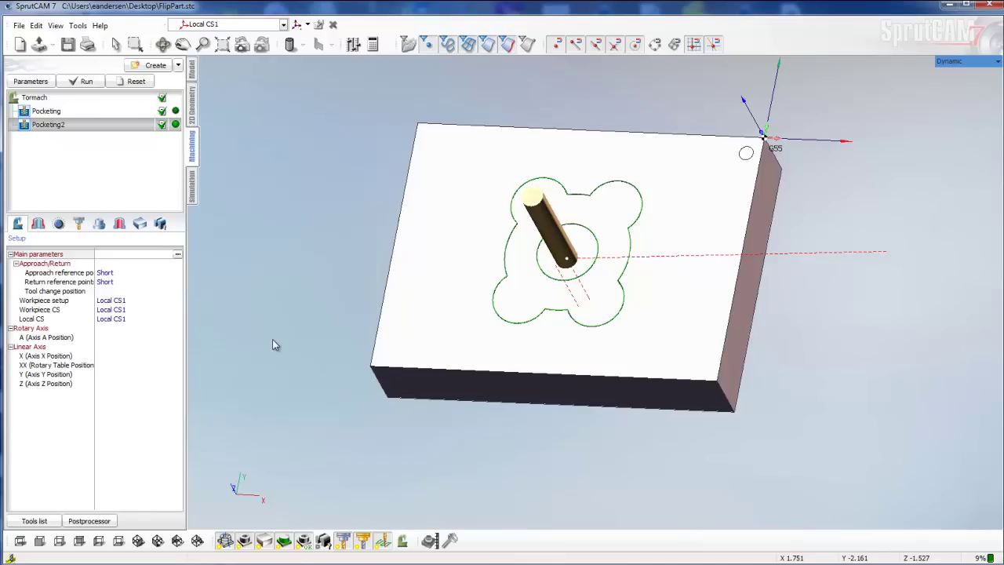
{"action": "left_click", "coordinate": [99, 521]}
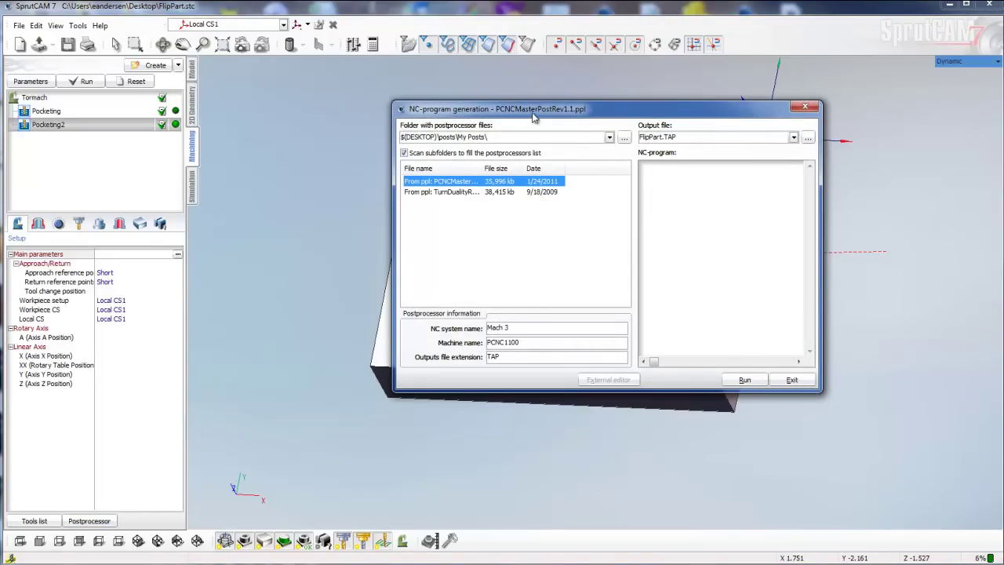
{"action": "left_click_drag", "start_coordinate": [532, 117], "coordinate": [393, 123]}
{"action": "left_click_drag", "start_coordinate": [343, 173], "coordinate": [379, 173]}
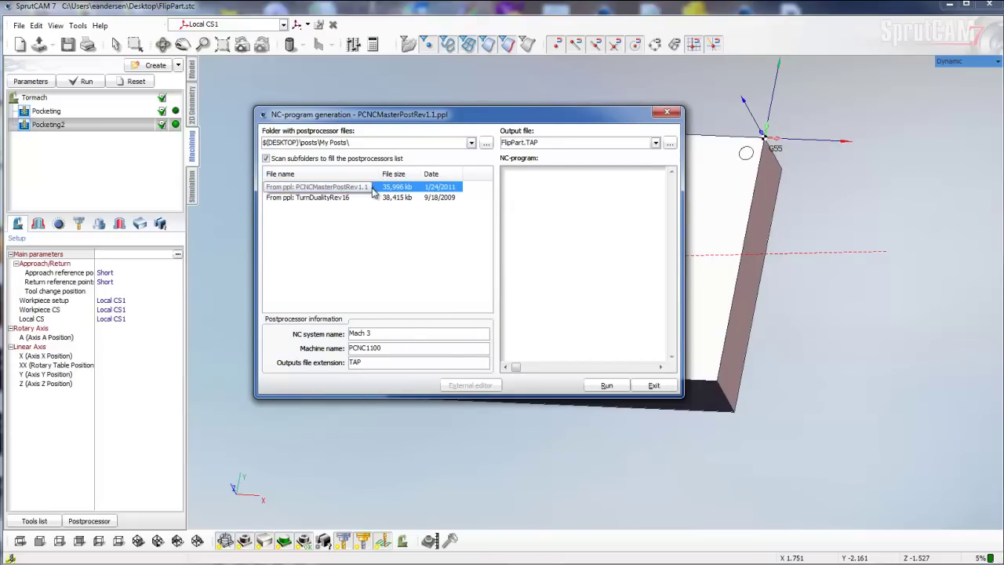
{"action": "left_click", "coordinate": [373, 190]}
{"action": "left_click_drag", "start_coordinate": [380, 173], "coordinate": [367, 173]}
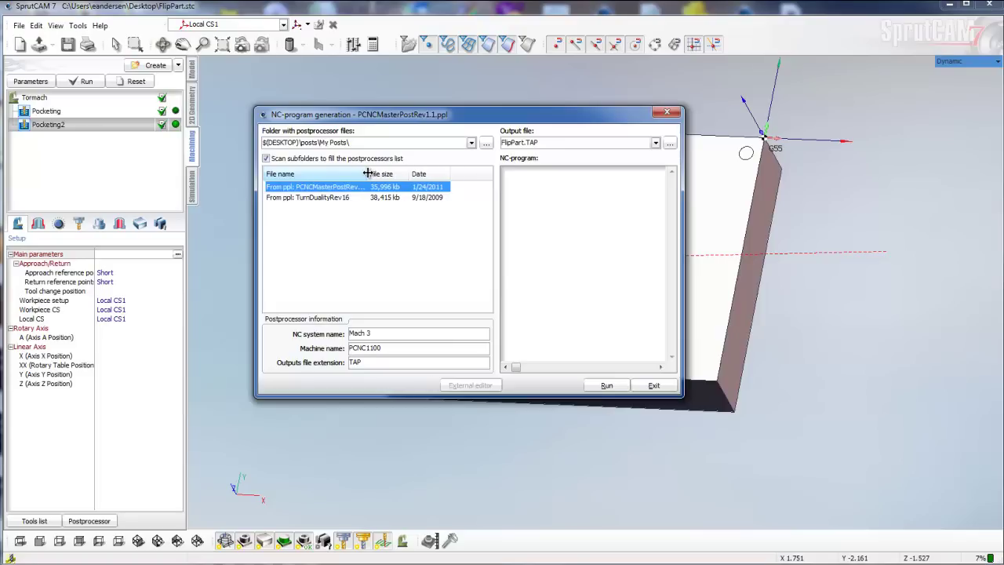
Post FlipPart.TAP, overwriting the old file, and review the G55 section.
{"action": "left_click", "coordinate": [616, 387]}
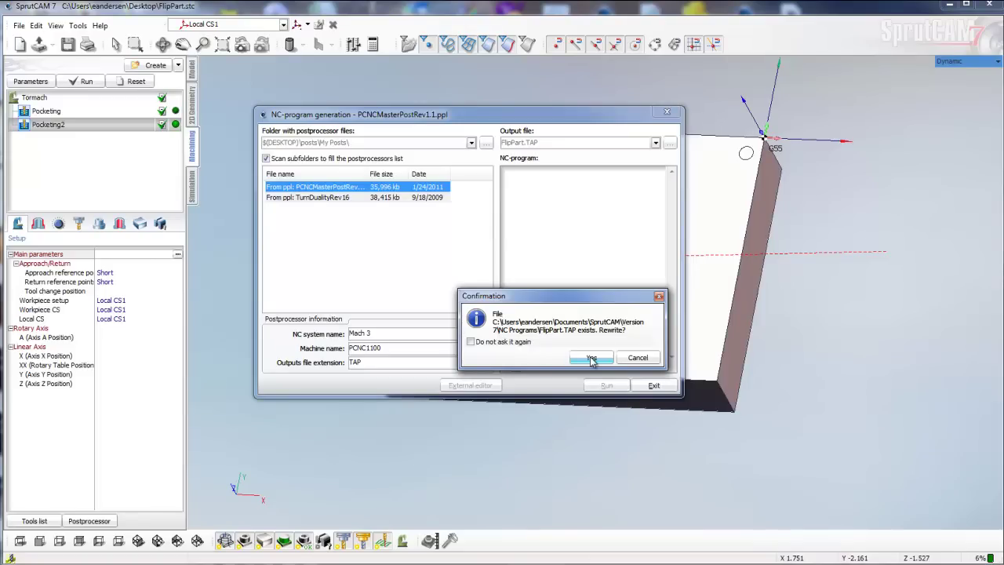
{"action": "left_click", "coordinate": [592, 359]}
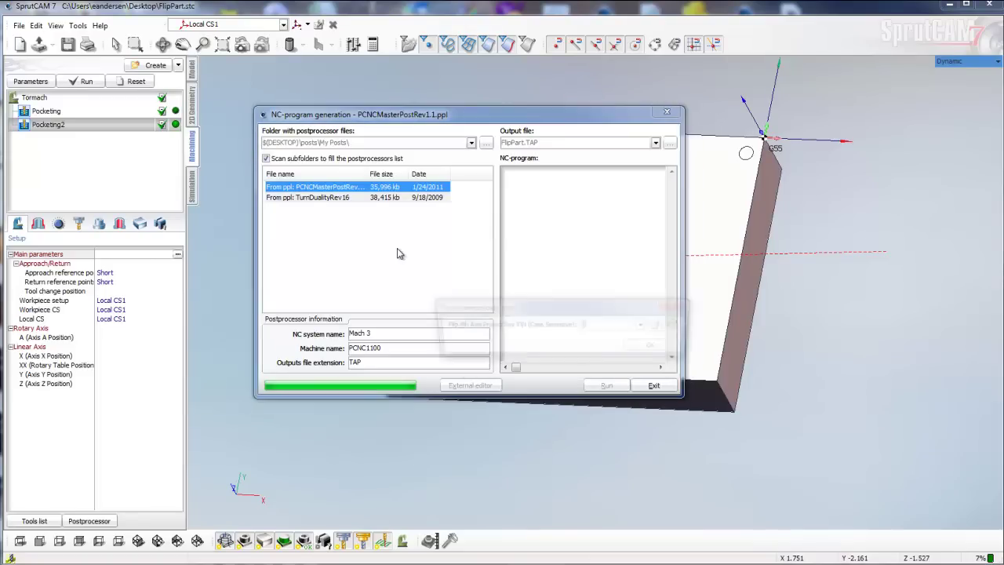
{"action": "left_click", "coordinate": [659, 347]}
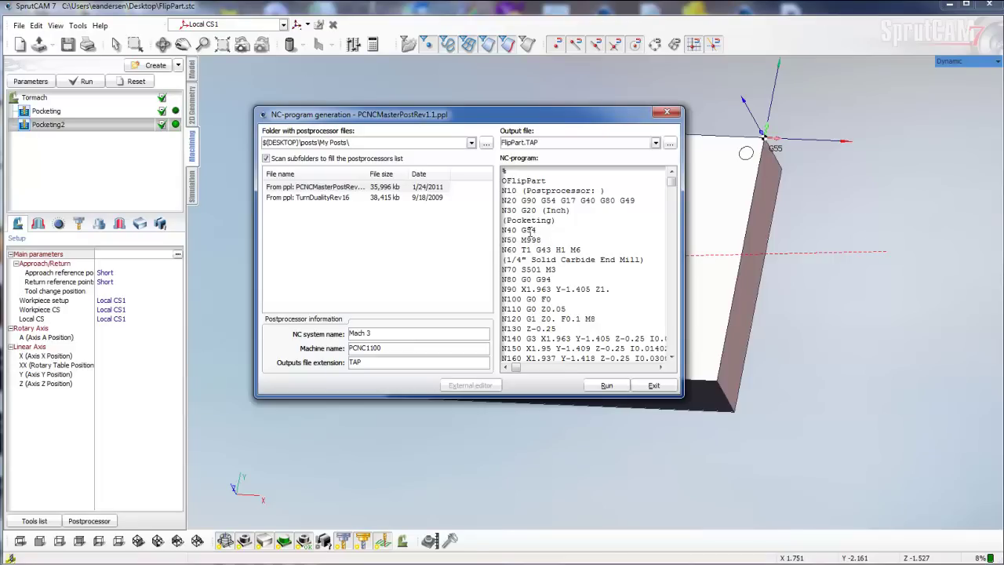
{"action": "scroll", "coordinate": [563, 265], "scroll_direction": "down", "scroll_amount": 20}
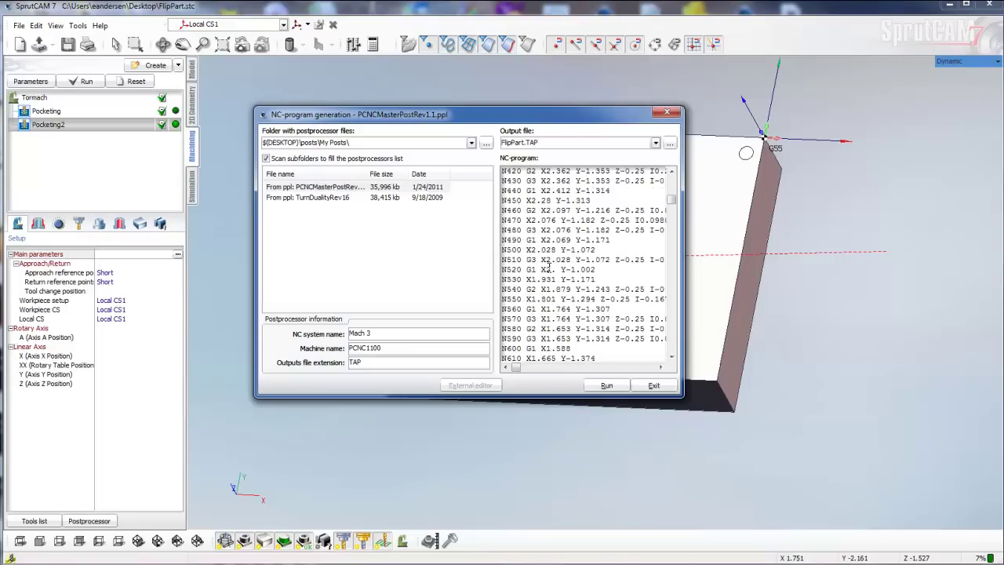
{"action": "scroll", "coordinate": [548, 261], "scroll_direction": "down", "scroll_amount": 4}
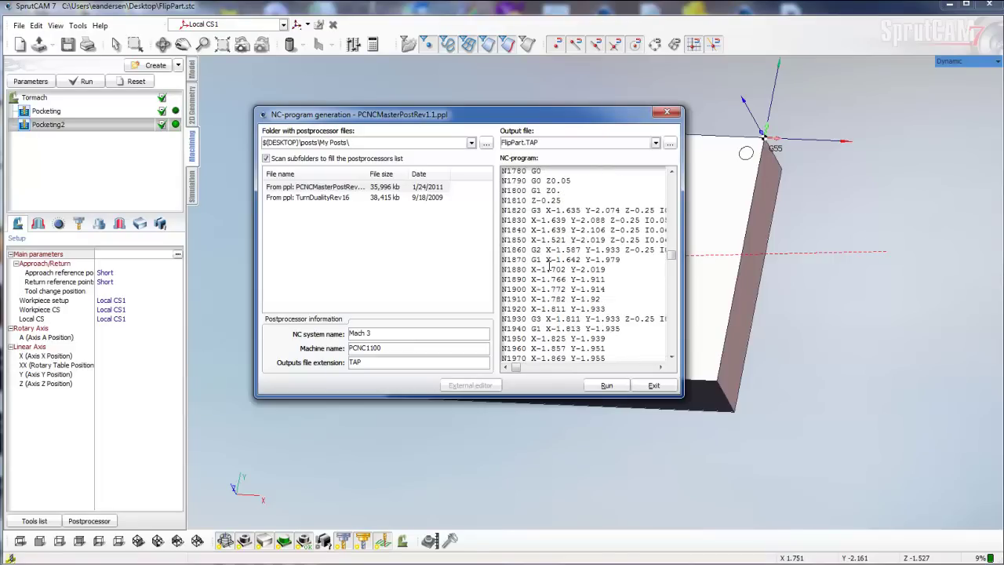
{"action": "scroll", "coordinate": [549, 264], "scroll_direction": "up", "scroll_amount": 1}
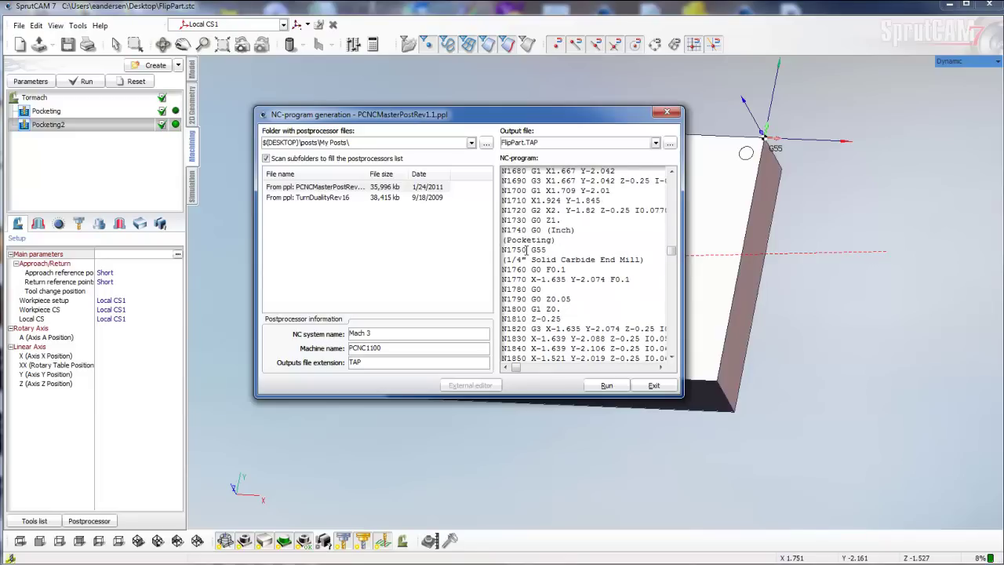
{"action": "left_click", "coordinate": [654, 385]}
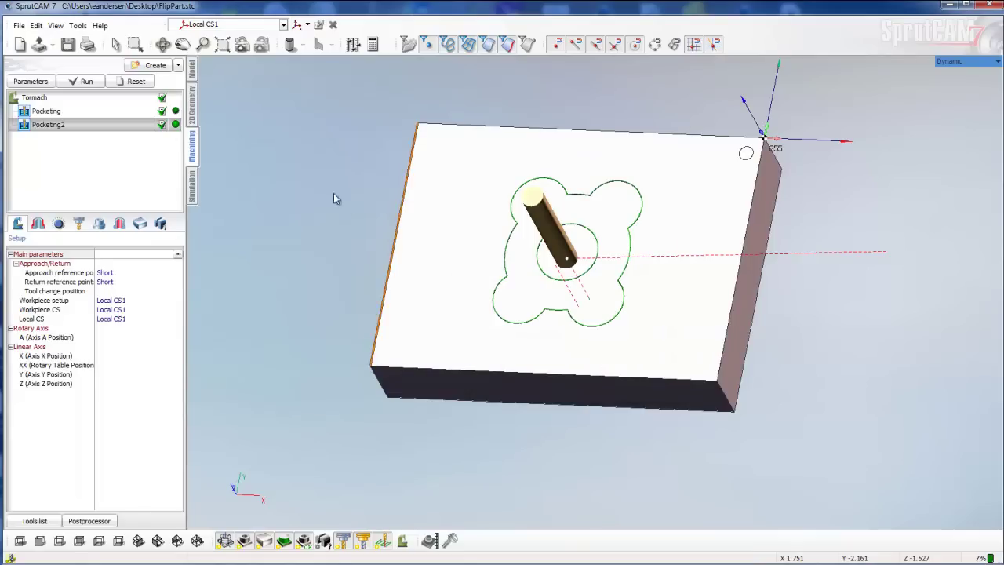
Change Pocketing2's tool number to 2.
{"action": "left_click", "coordinate": [56, 127]}
{"action": "double_click", "coordinate": [56, 129]}
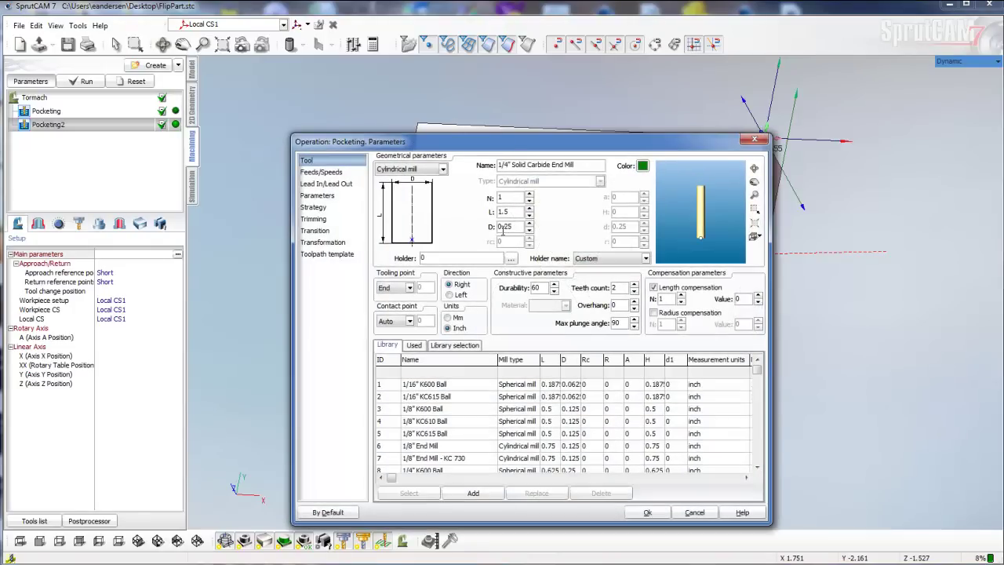
{"action": "double_click", "coordinate": [503, 199]}
{"action": "type", "text": "2"}
{"action": "left_click", "coordinate": [647, 513]}
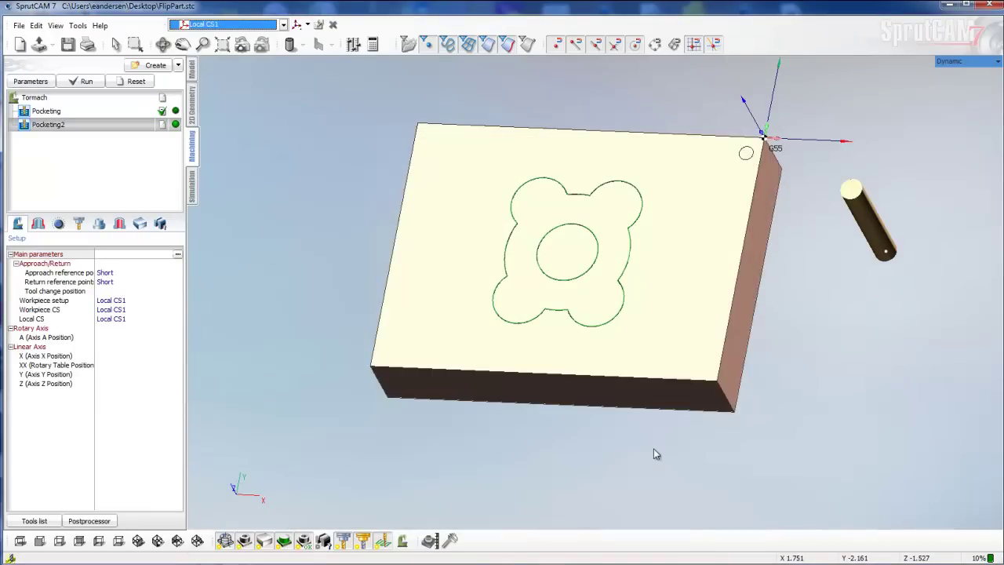
Repost FlipPart.TAP despite the uncalculated-operation warning.
{"action": "left_click", "coordinate": [106, 521]}
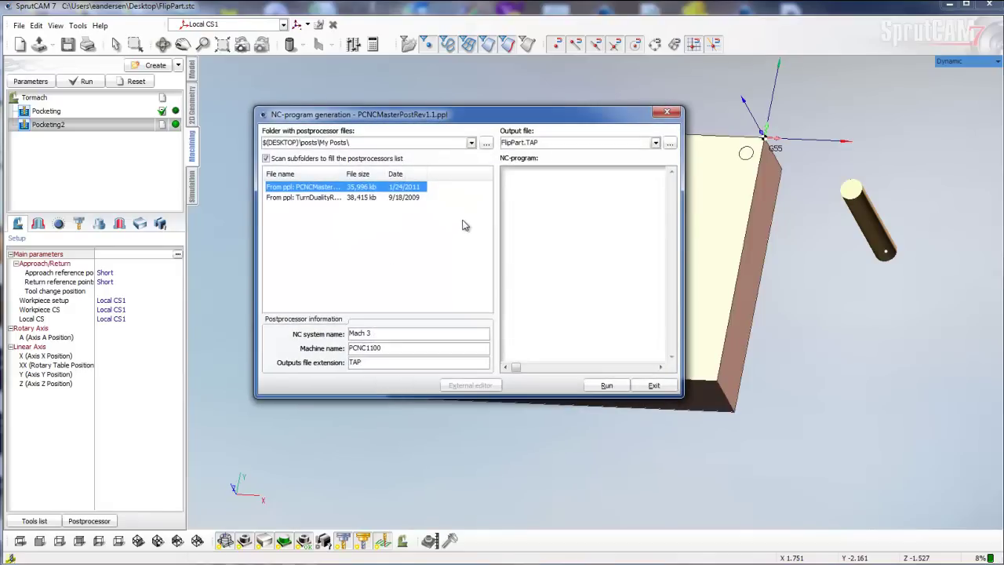
{"action": "left_click", "coordinate": [606, 385]}
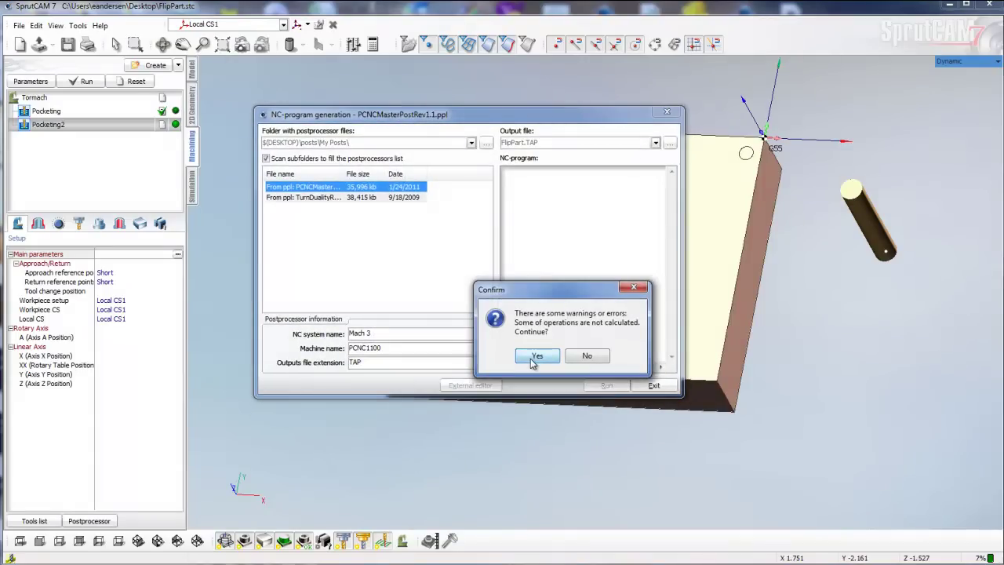
{"action": "left_click", "coordinate": [588, 359]}
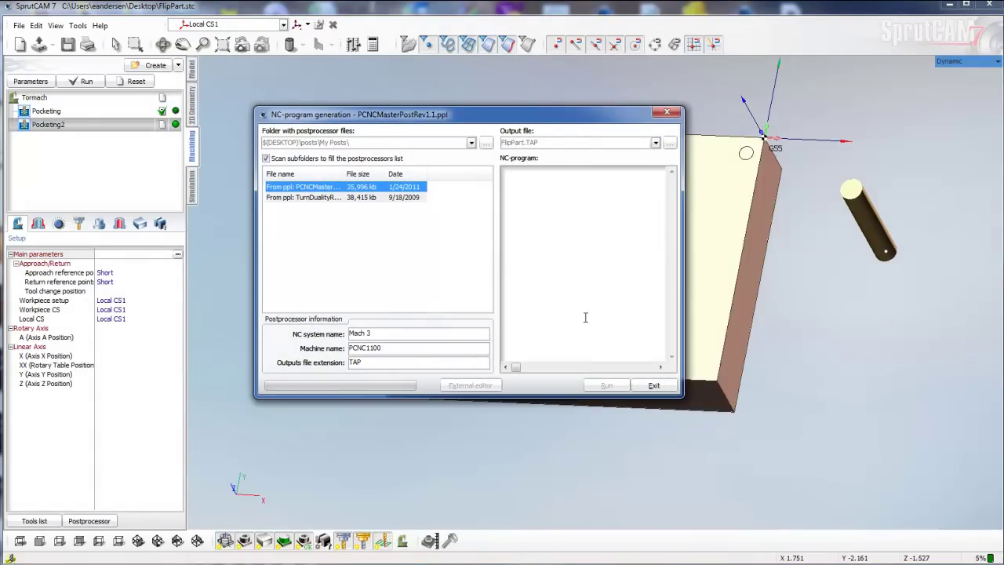
{"action": "left_click", "coordinate": [664, 353]}
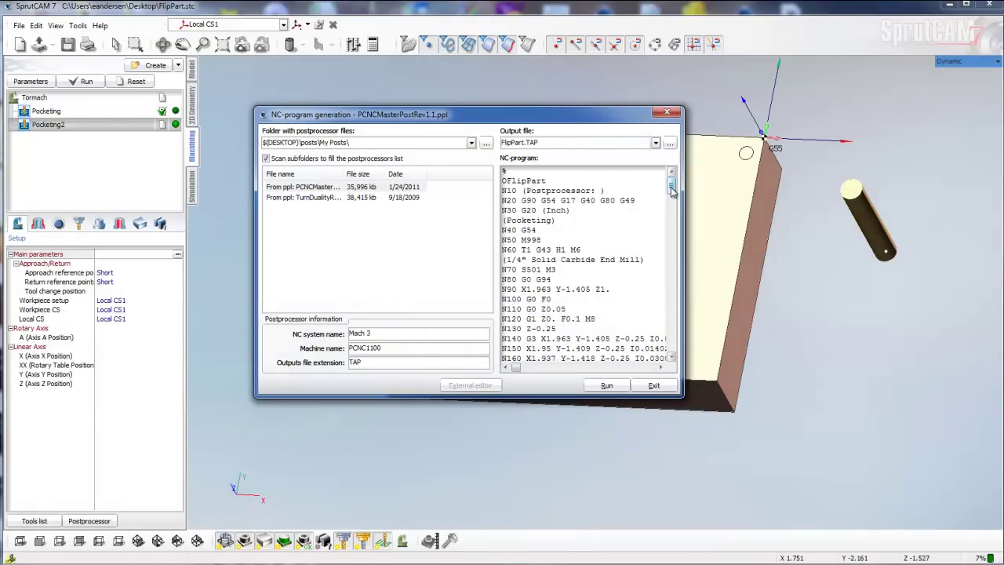
Recalculate all toolpaths, re-simulate the flower pocket, and reopen NC program generation.
{"action": "left_click", "coordinate": [653, 385]}
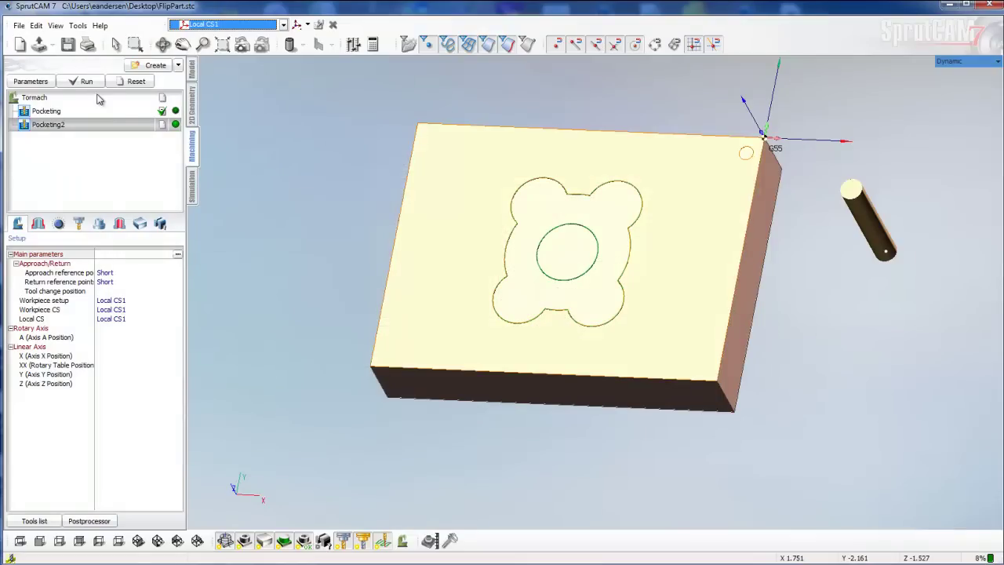
{"action": "left_click", "coordinate": [83, 82]}
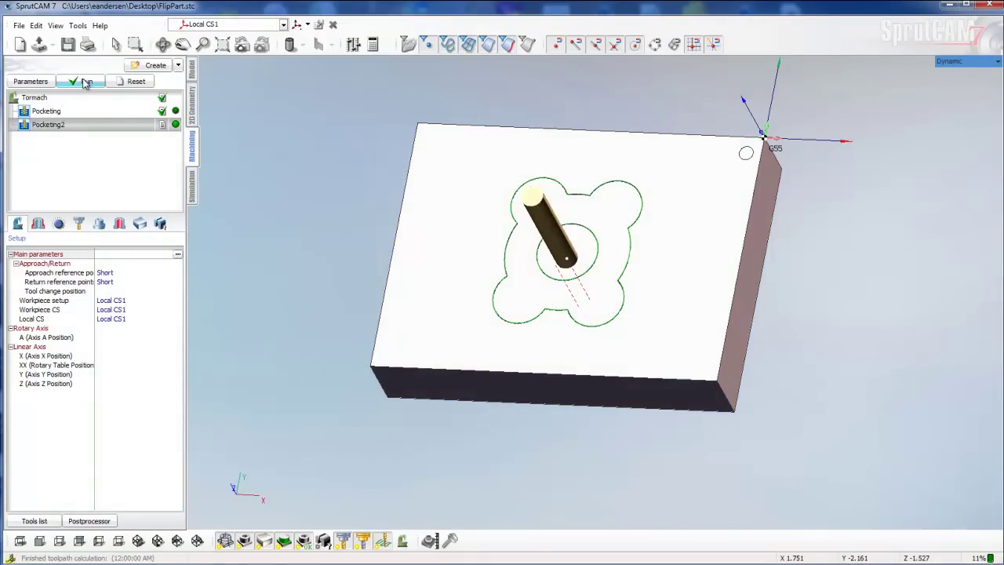
{"action": "left_click", "coordinate": [193, 189]}
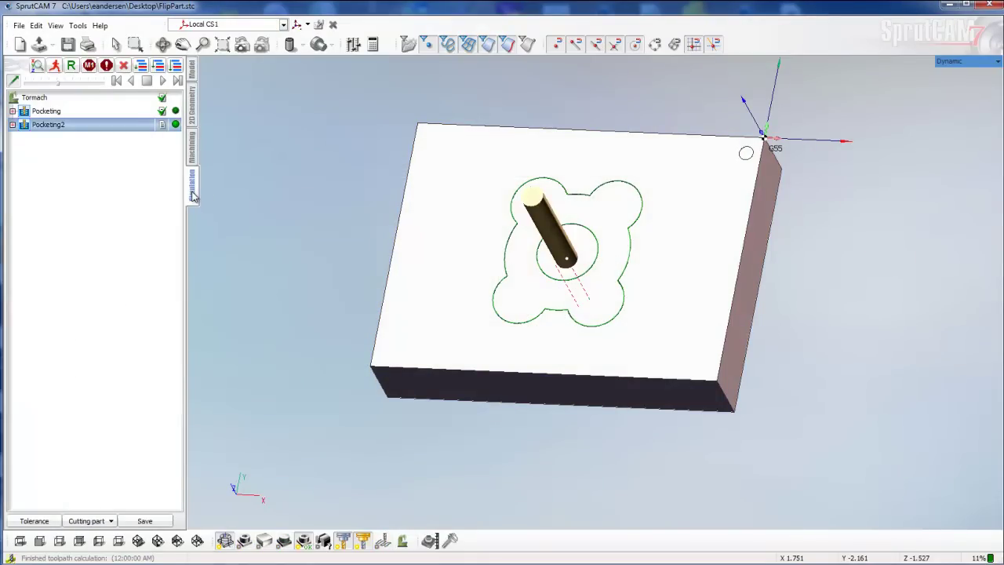
{"action": "left_click", "coordinate": [163, 81]}
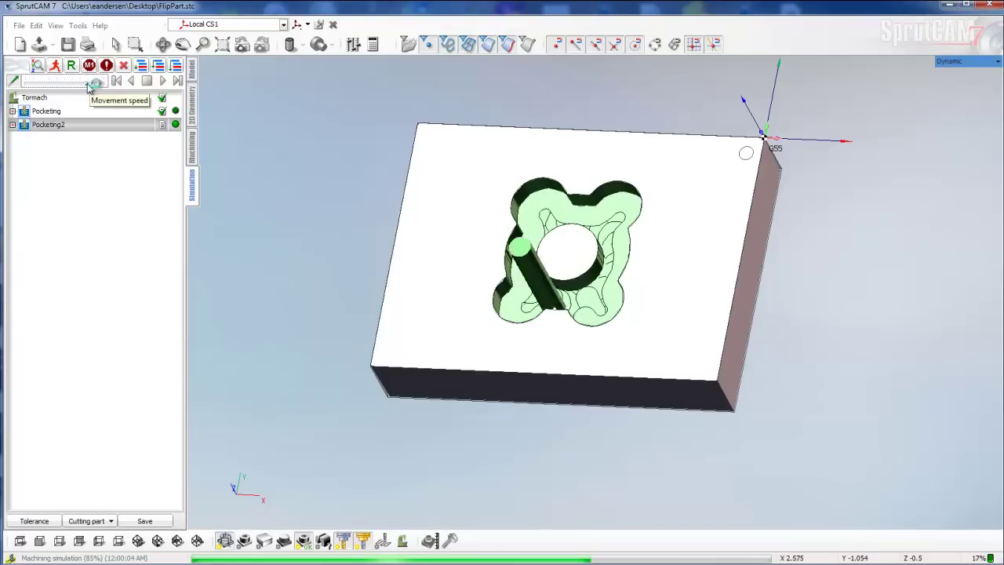
{"action": "left_click", "coordinate": [194, 153]}
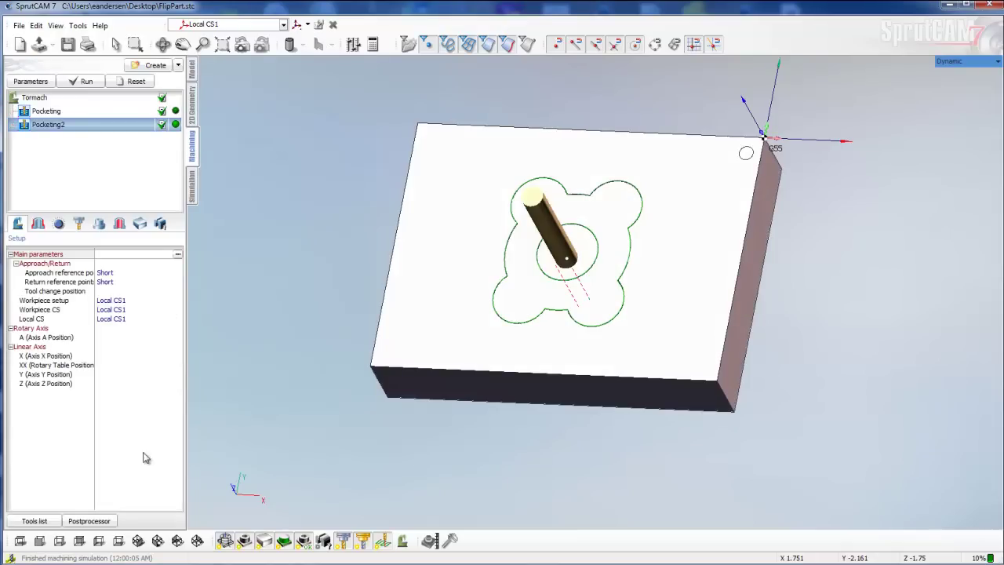
{"action": "left_click", "coordinate": [89, 520]}
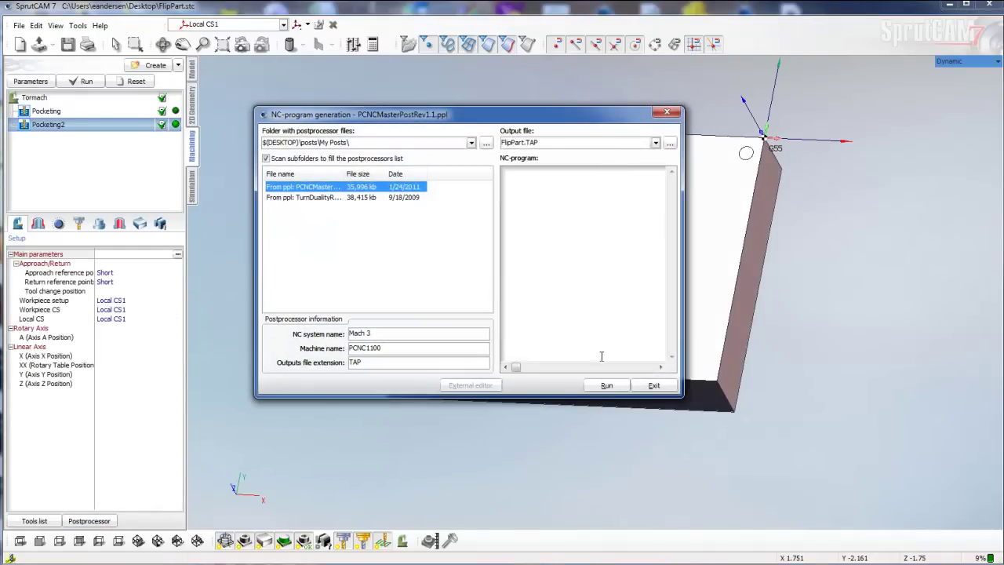
Repost FlipPart.TAP over the old file and check that the G55 section calls T2.
{"action": "left_click", "coordinate": [604, 386]}
{"action": "left_click", "coordinate": [593, 356]}
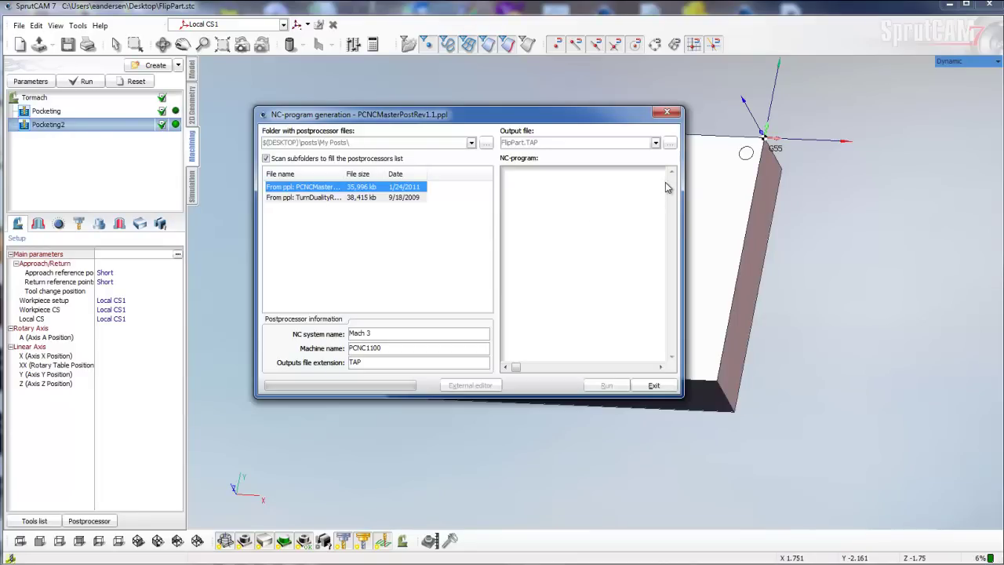
{"action": "left_click", "coordinate": [662, 351]}
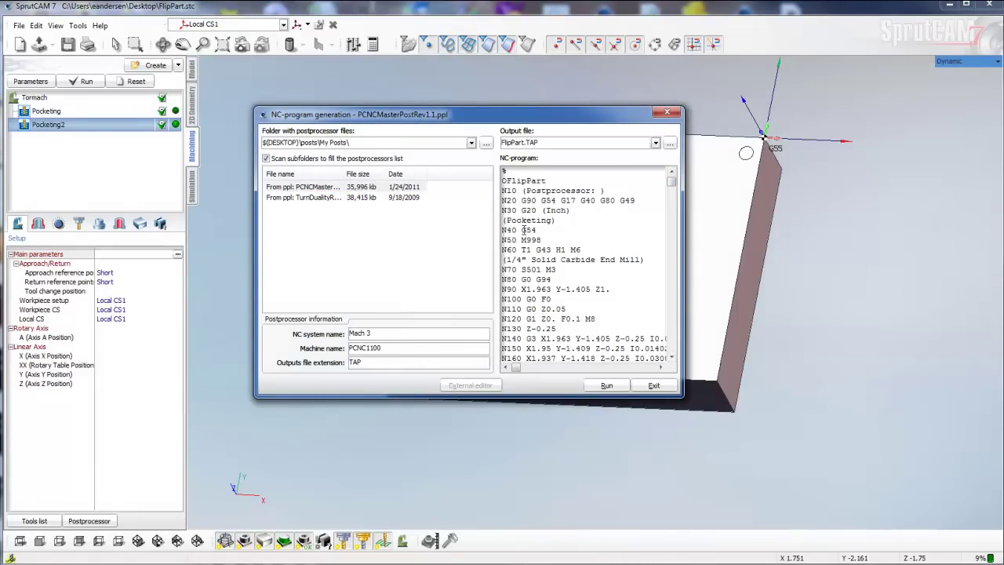
{"action": "left_click_drag", "start_coordinate": [671, 188], "coordinate": [675, 254]}
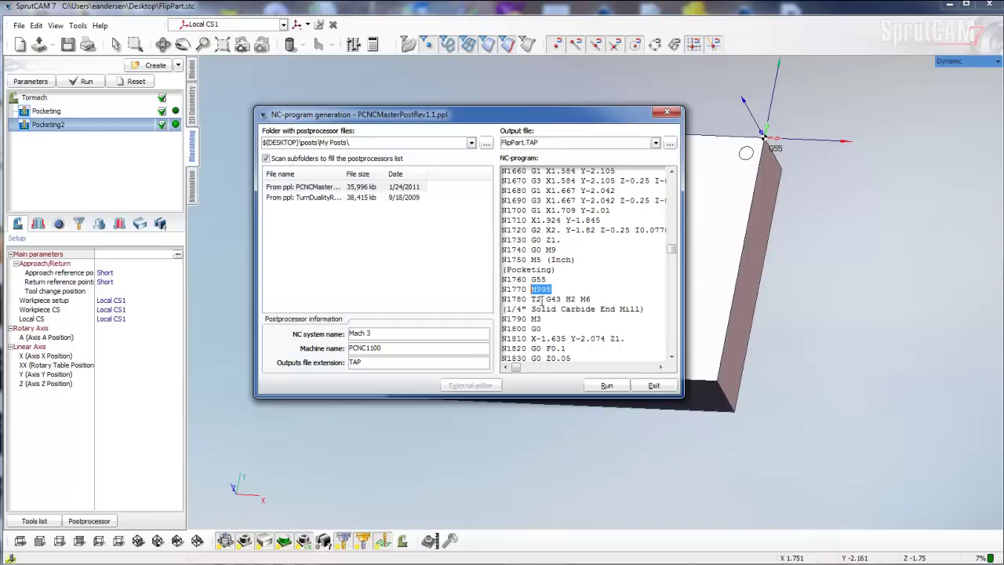
{"action": "left_click", "coordinate": [651, 384]}
{"action": "mouse_move", "coordinate": [460, 296]}
{"action": "right_mouse_down"}
{"action": "mouse_move", "coordinate": [444, 306]}
{"action": "mouse_move", "coordinate": [450, 294]}
{"action": "mouse_move", "coordinate": [483, 299]}
{"action": "mouse_move", "coordinate": [463, 297]}
{"action": "right_mouse_up"}
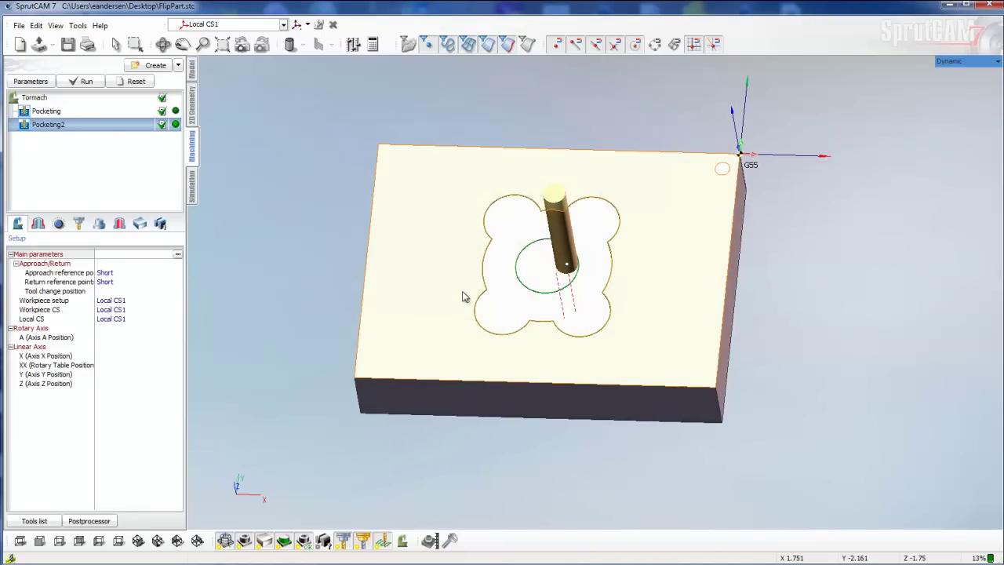